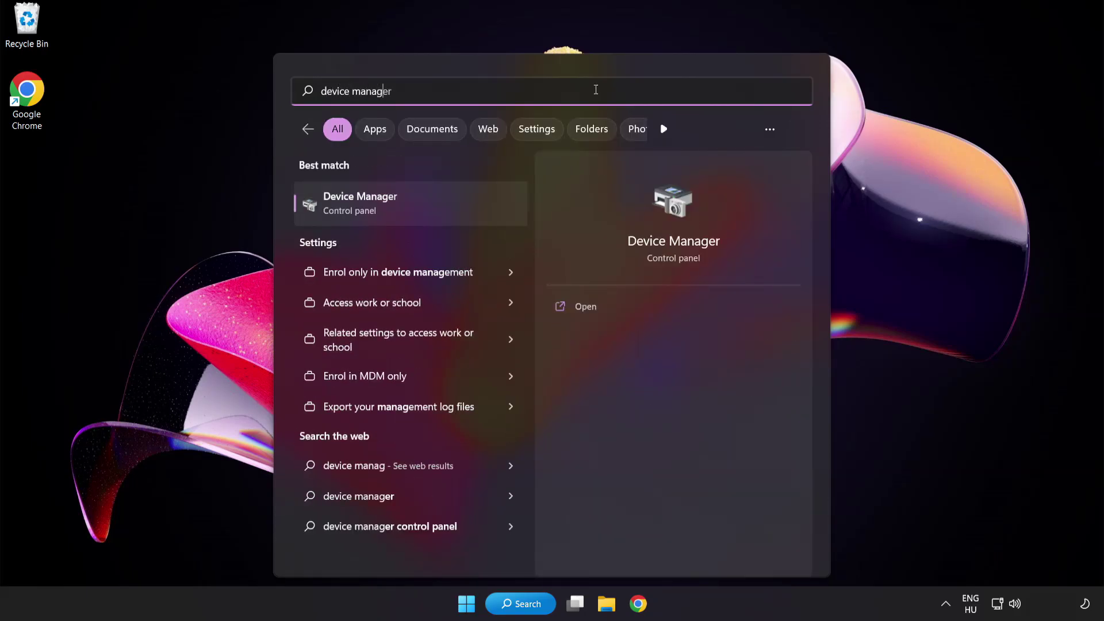
Find and open Device Manager from Windows search and expand the Display adapters category
type("er")
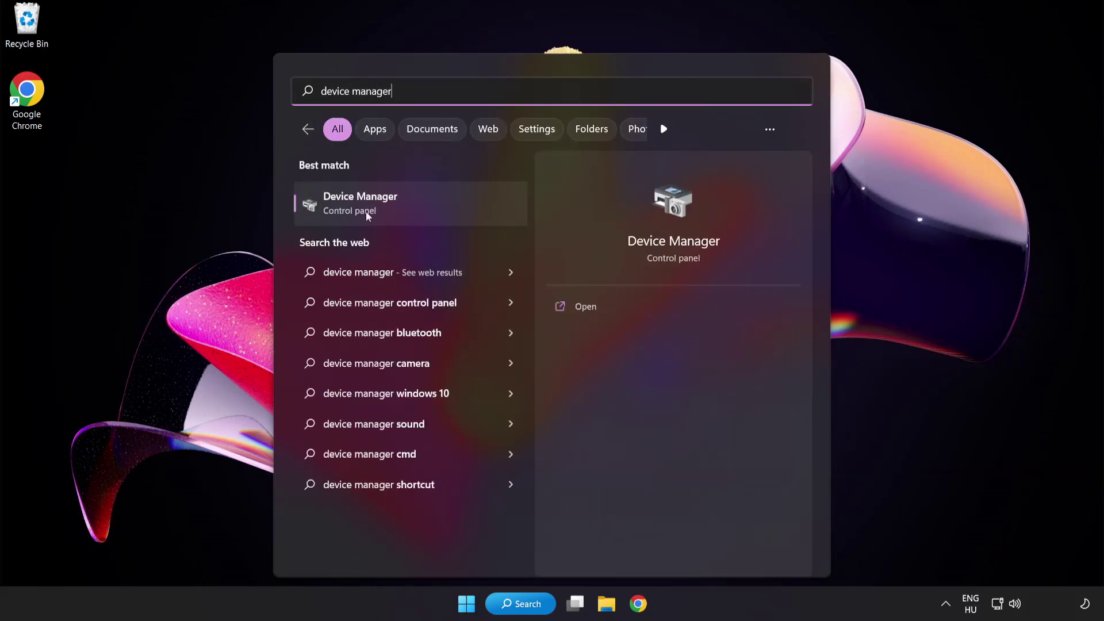
left_click(441, 211)
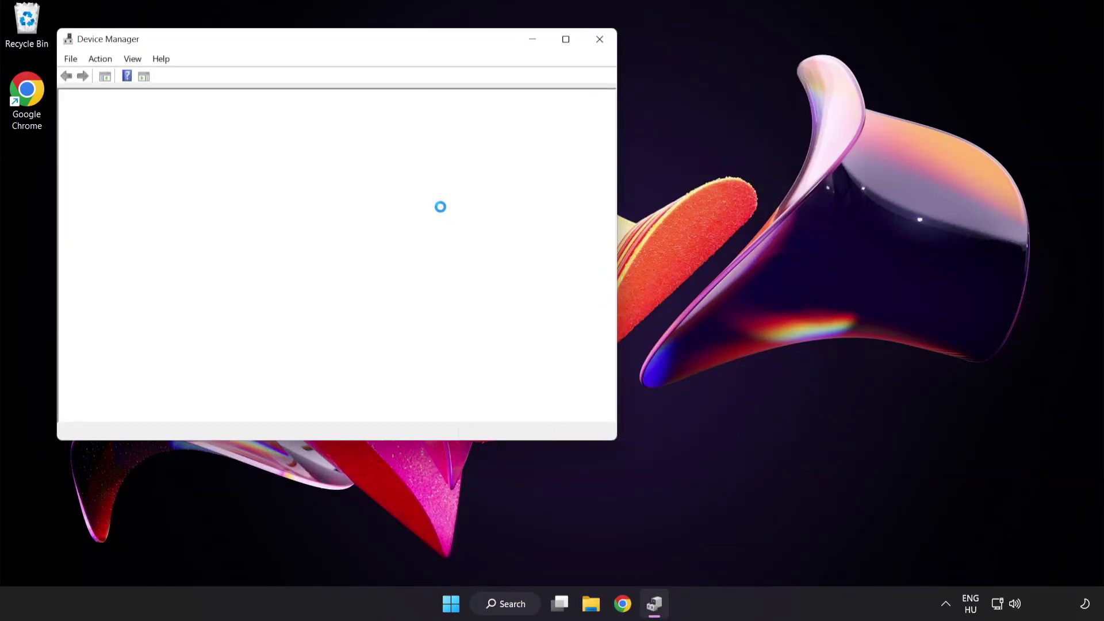
left_click_drag(357, 54, 540, 115)
left_click(319, 233)
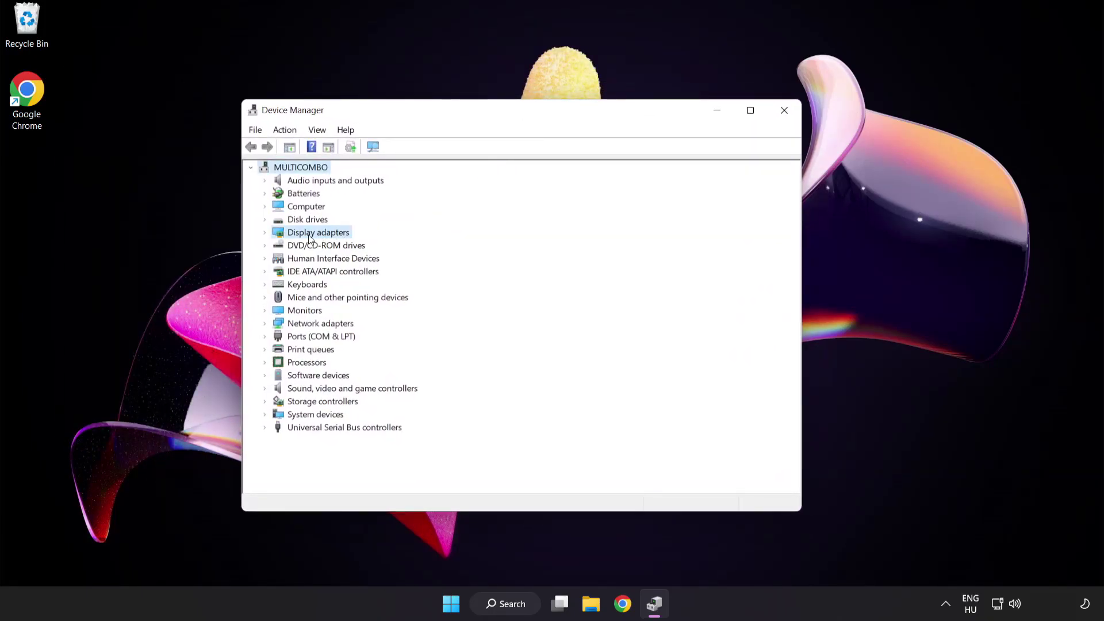
left_click(266, 234)
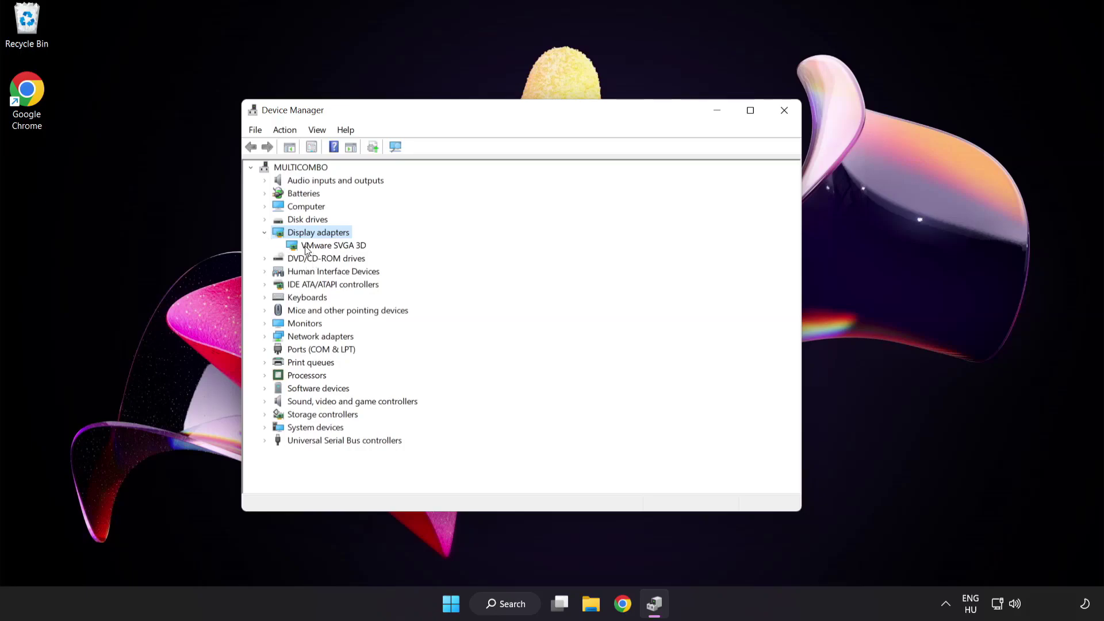
Run an automatic driver search for the VMware SVGA 3D adapter and close Device Manager
left_click(280, 247)
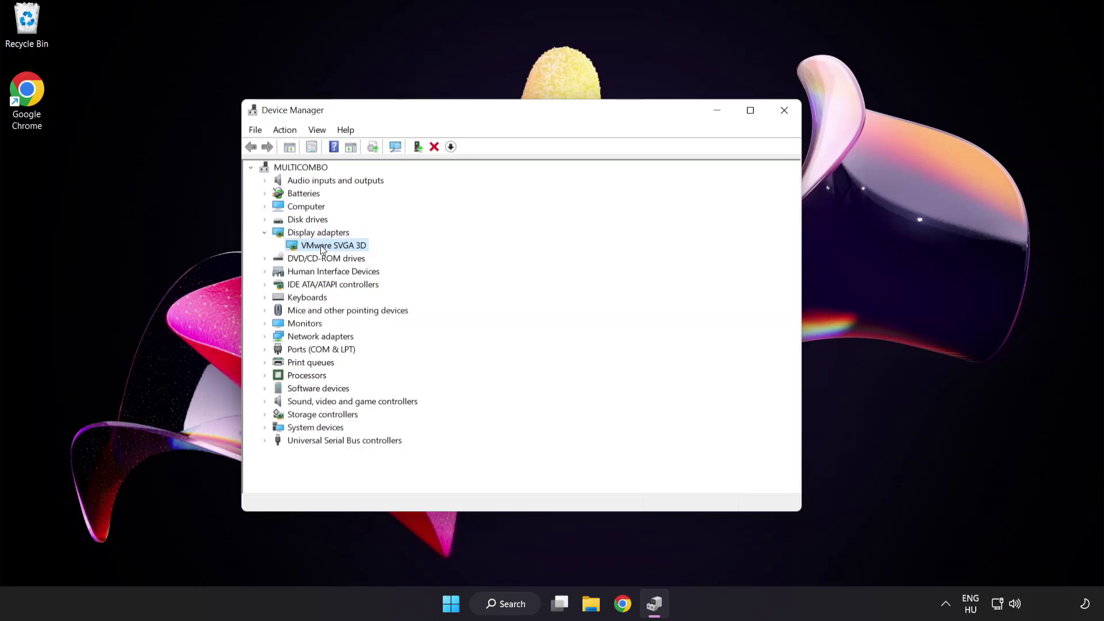
right_click(324, 245)
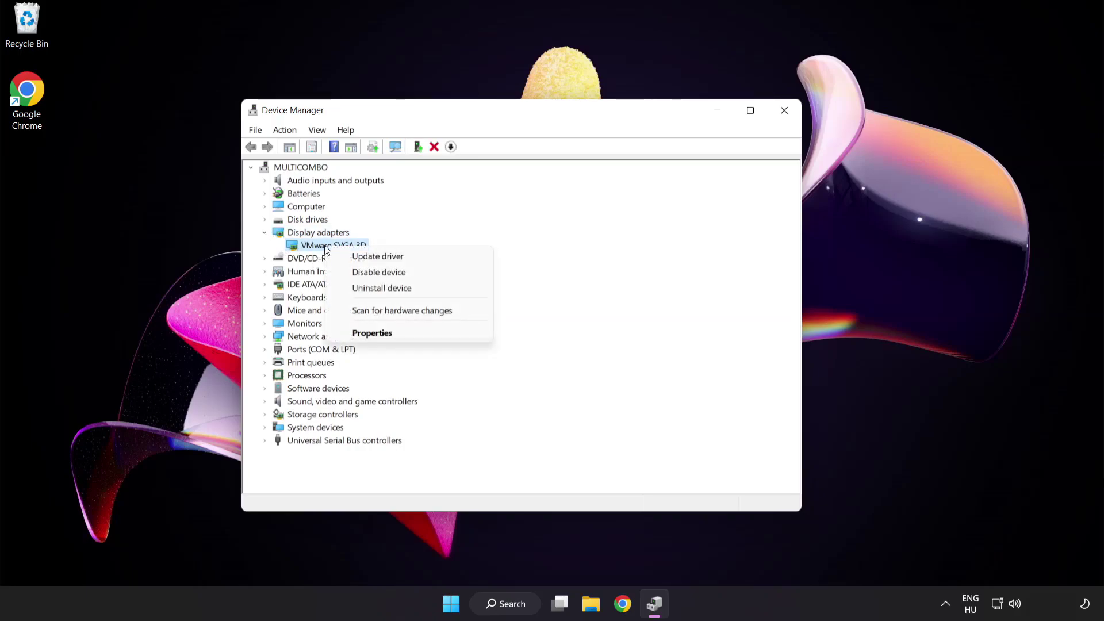
left_click(428, 257)
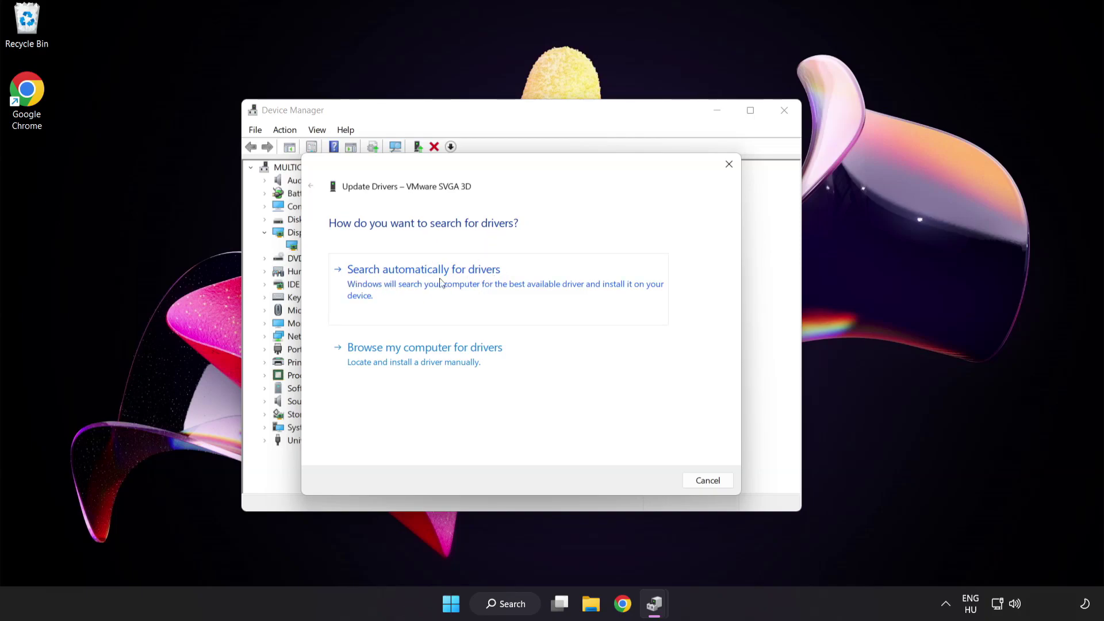
left_click(482, 286)
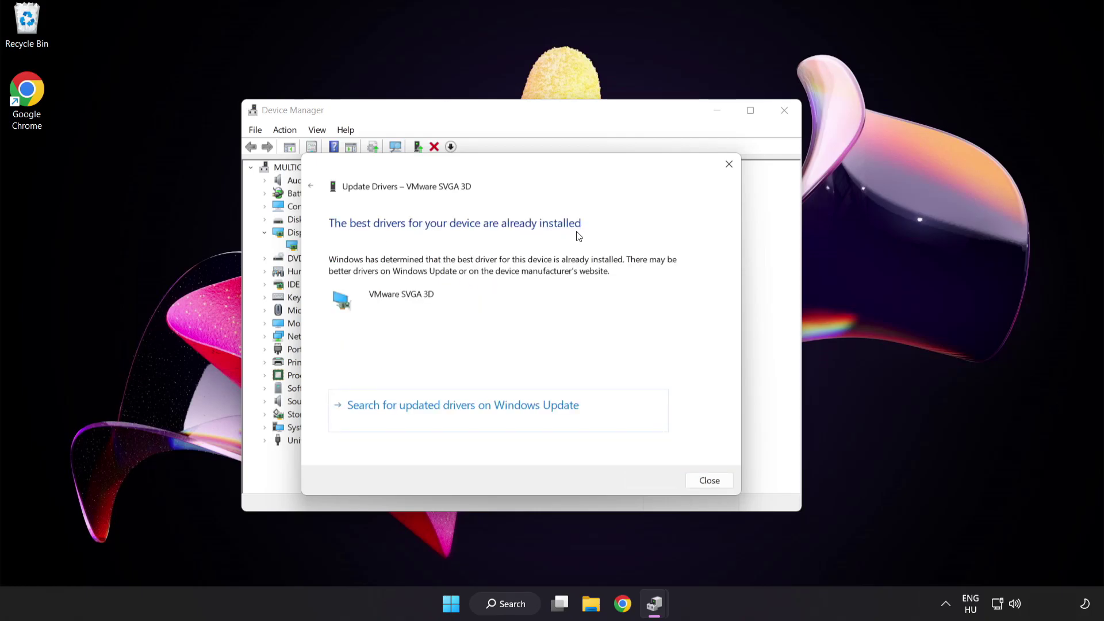
left_click(707, 483)
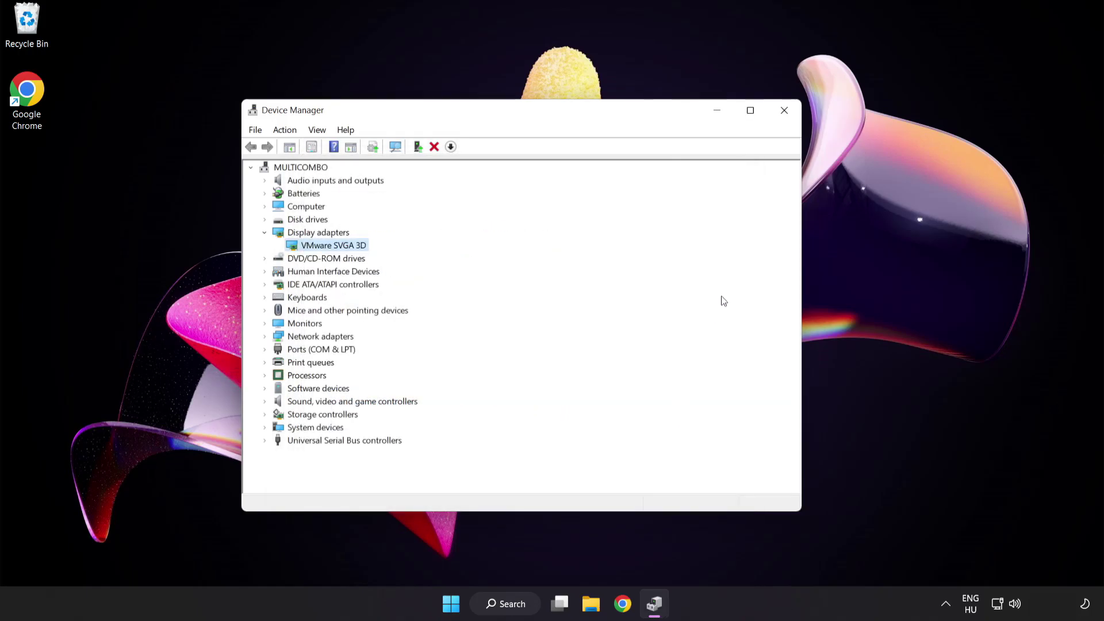
left_click(785, 116)
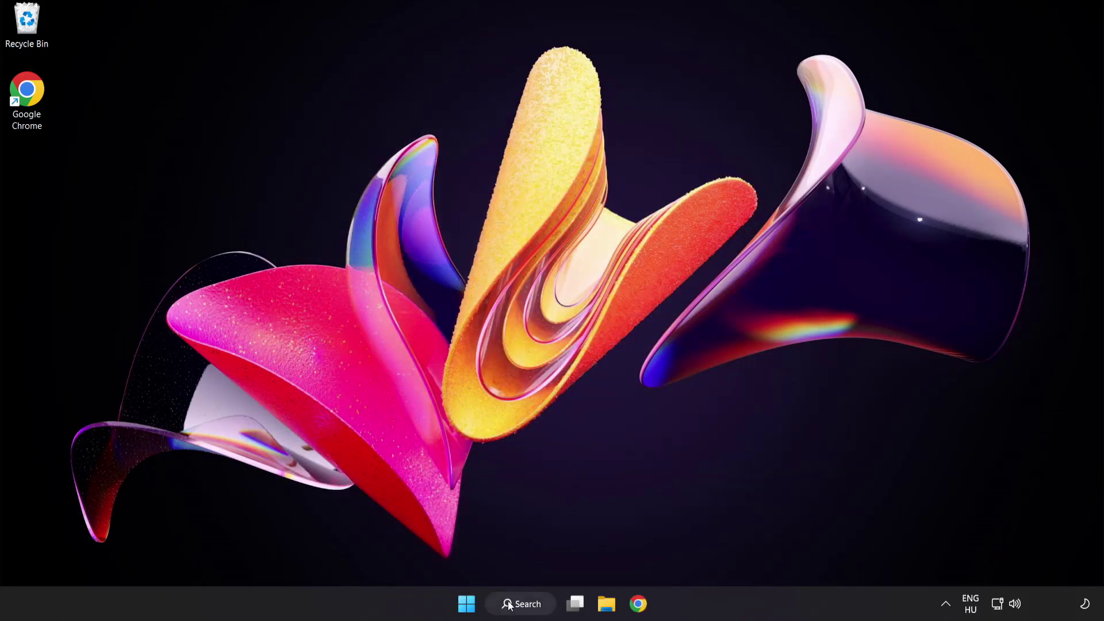
Search Windows for "update", check for updates in the Windows Update settings and close Settings
left_click(535, 610)
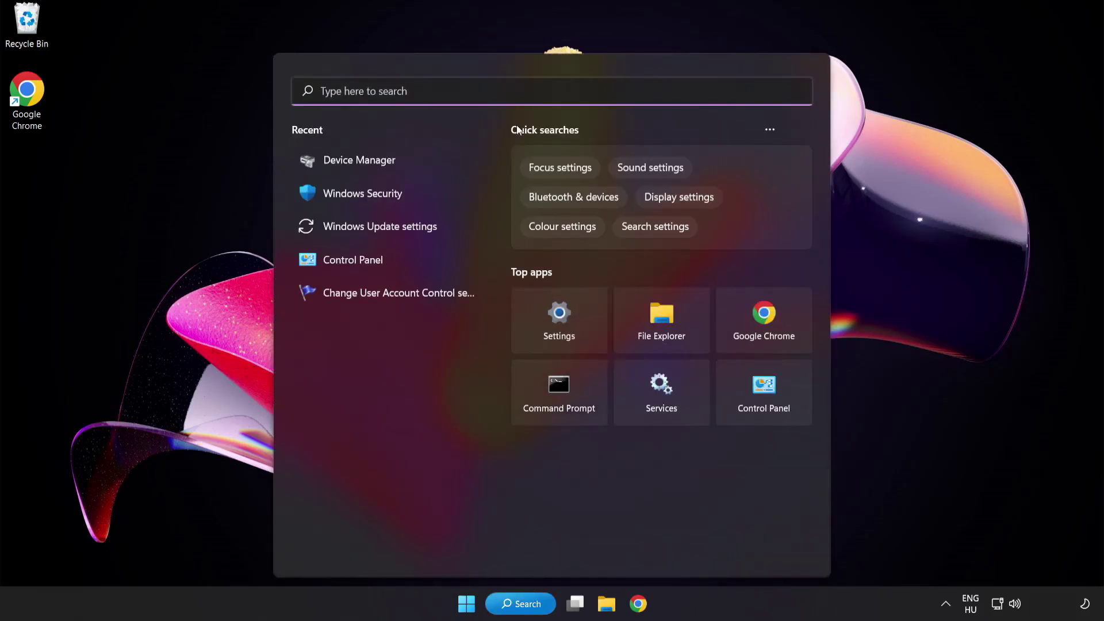
type("update")
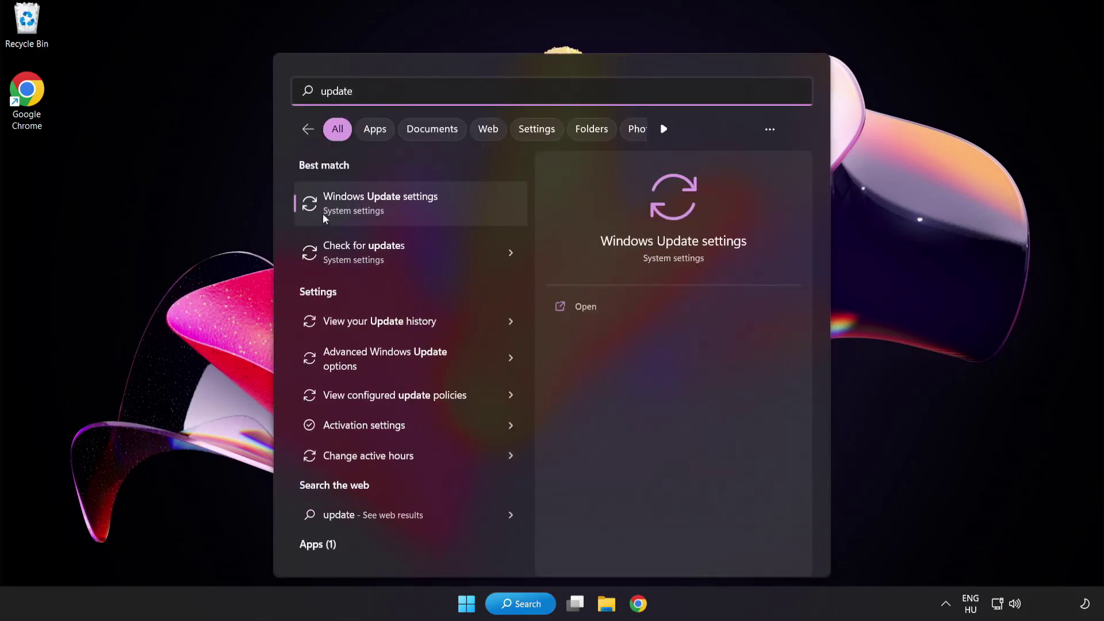
left_click(422, 208)
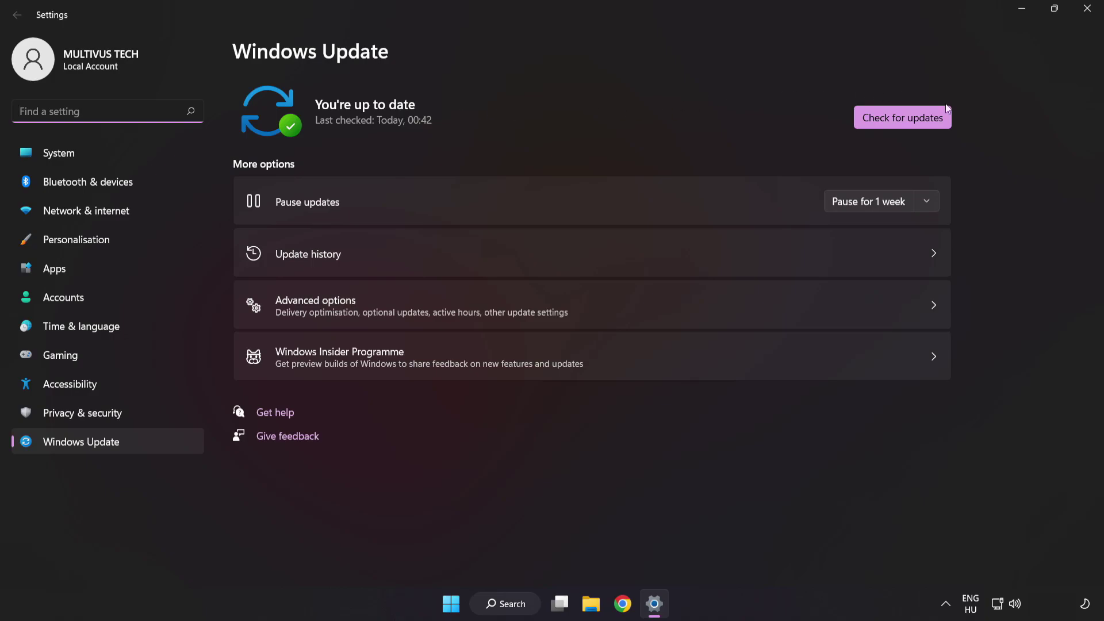
left_click(900, 124)
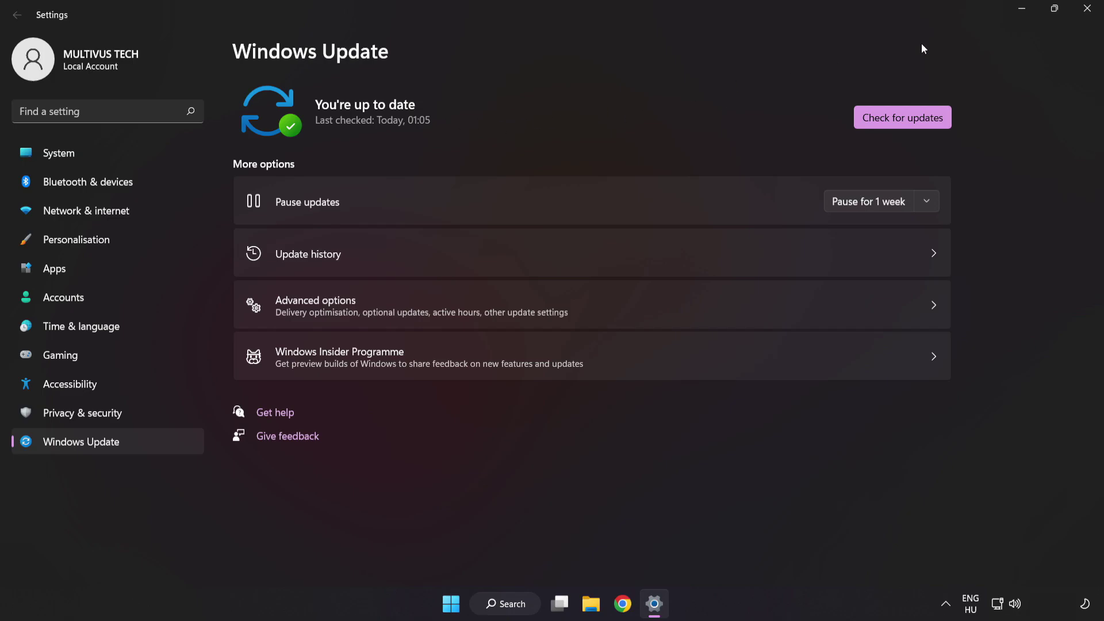
left_click(1086, 17)
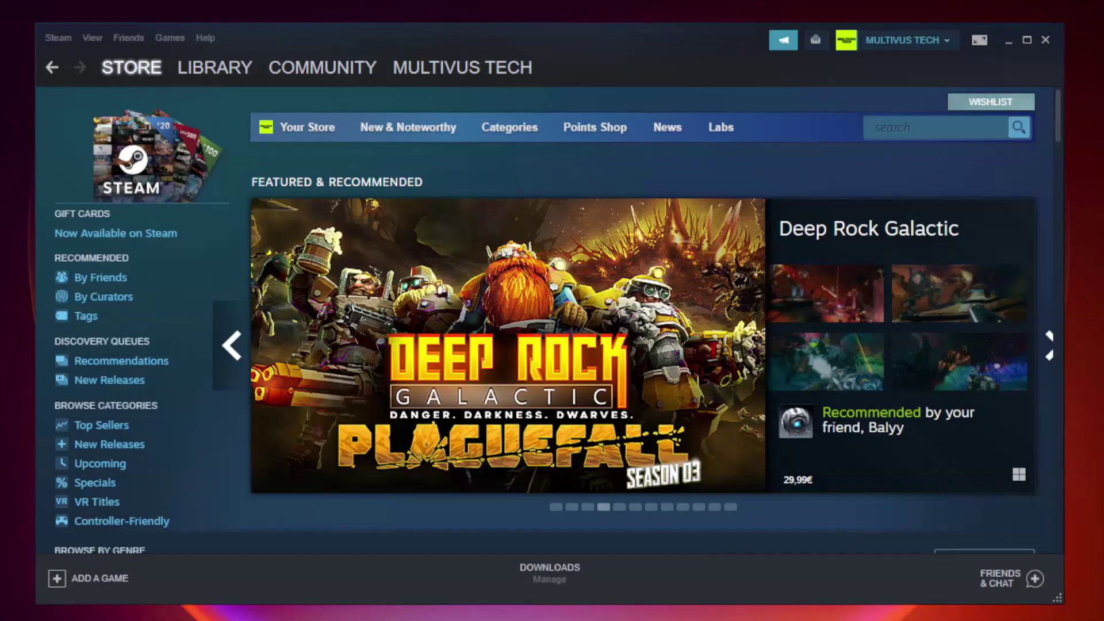
In the Steam library, verify the integrity of the local files of YOUR NOT WORKING GAME
mouse_move(233, 72)
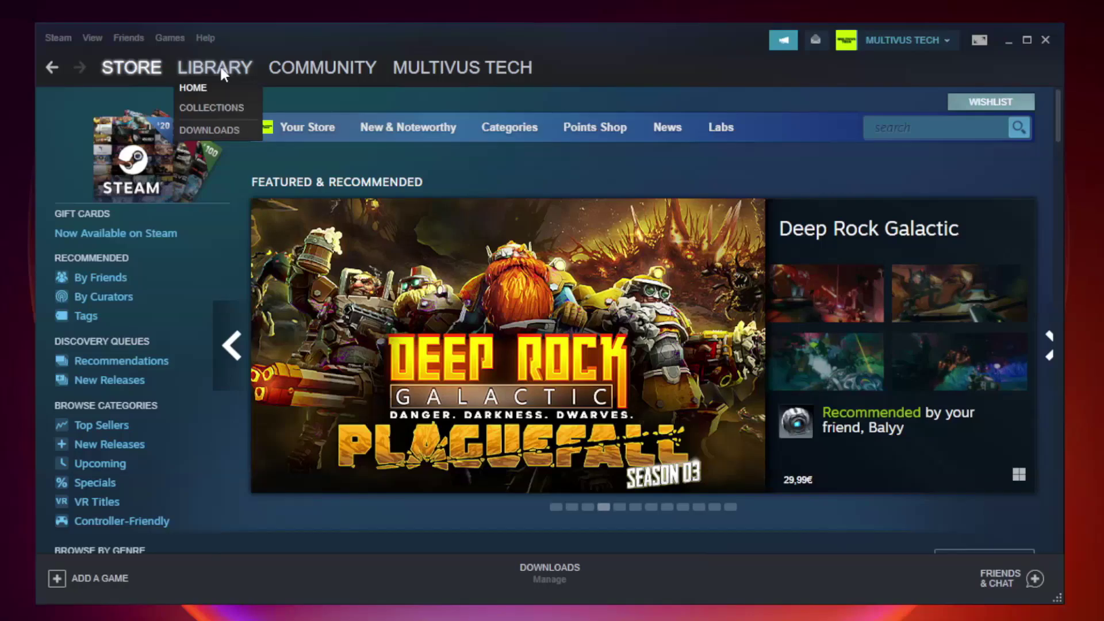
left_click(223, 73)
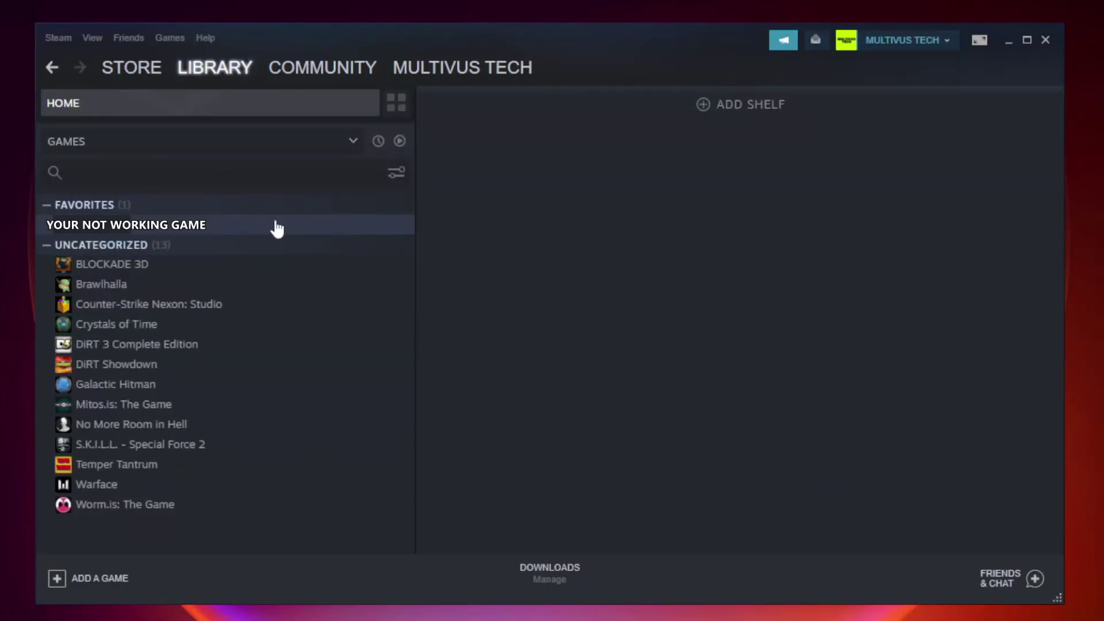
right_click(238, 230)
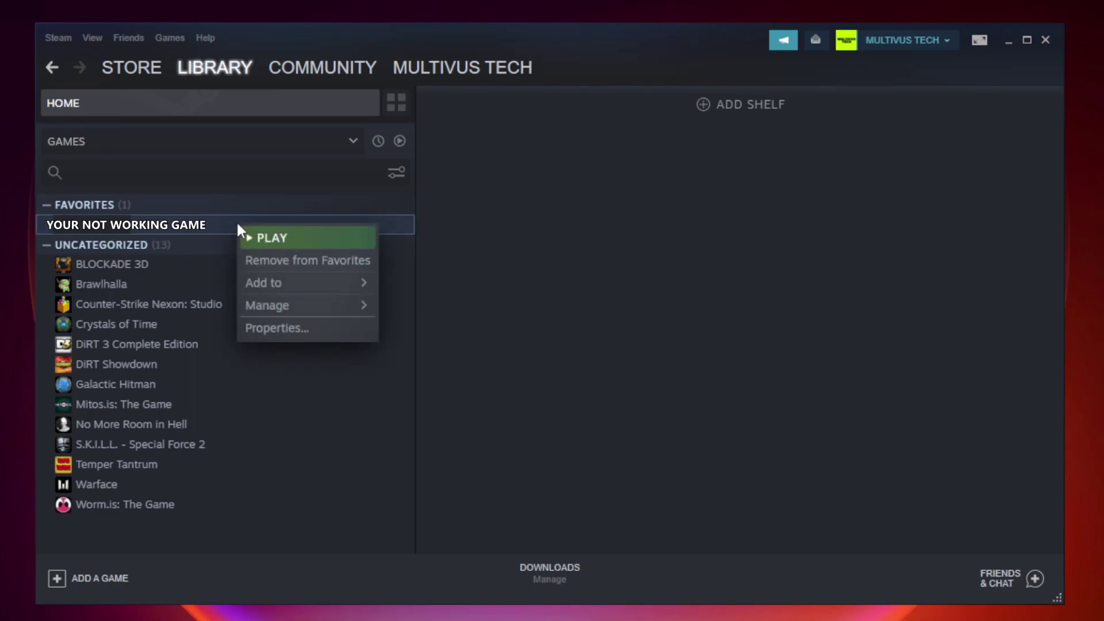
left_click(305, 328)
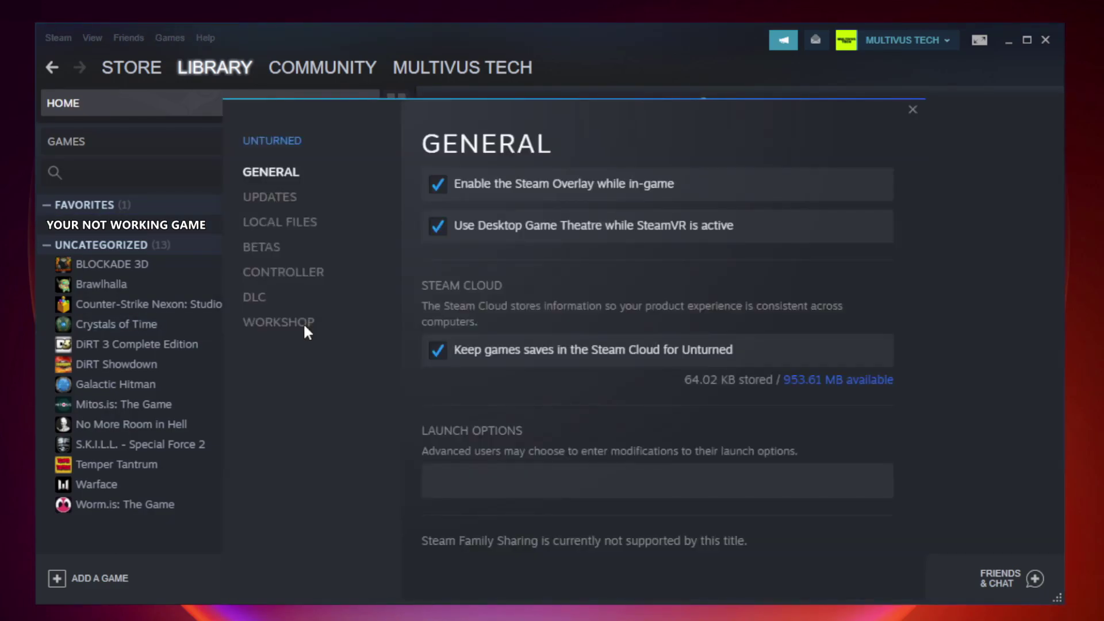
left_click(294, 233)
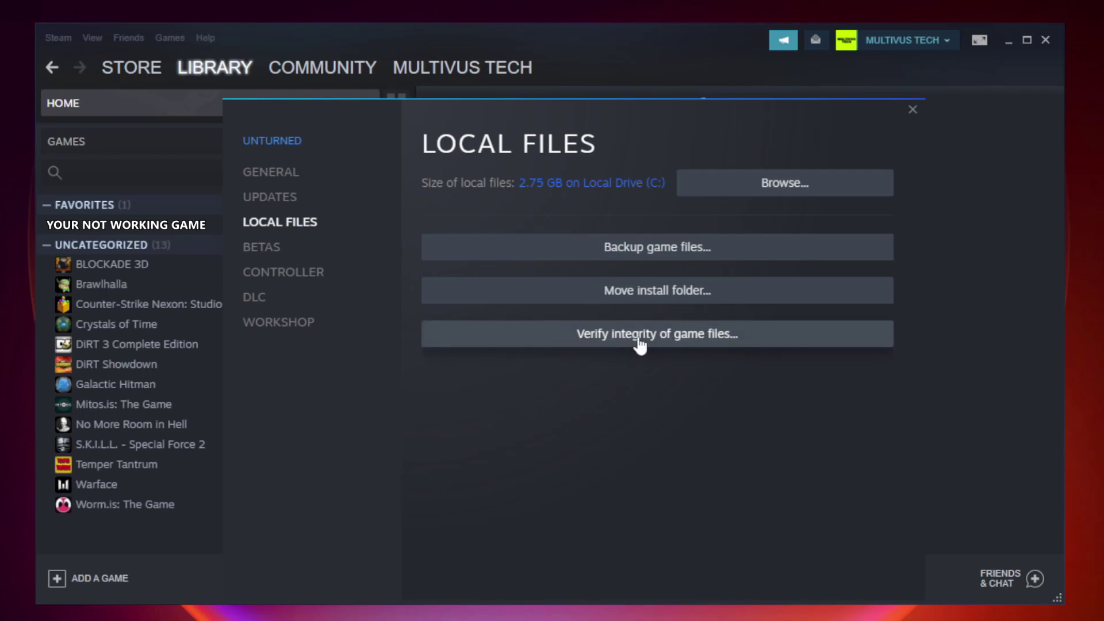
left_click(668, 345)
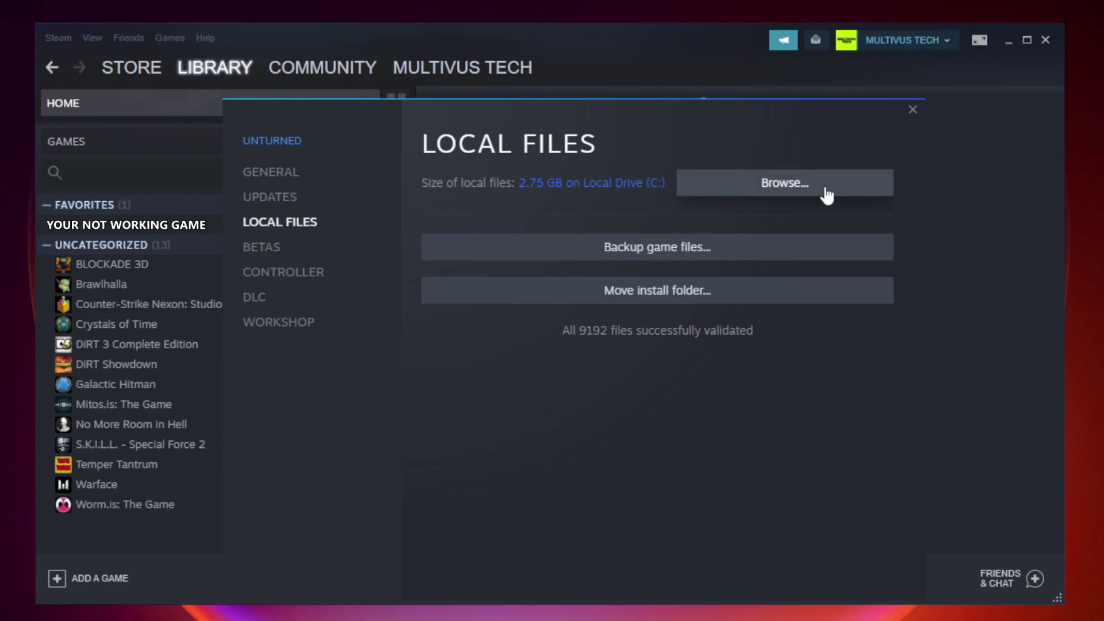
Browse to the game's install folder and show the compatibility properties of the YOUR NOT WORKING GAME shortcut
left_click(788, 194)
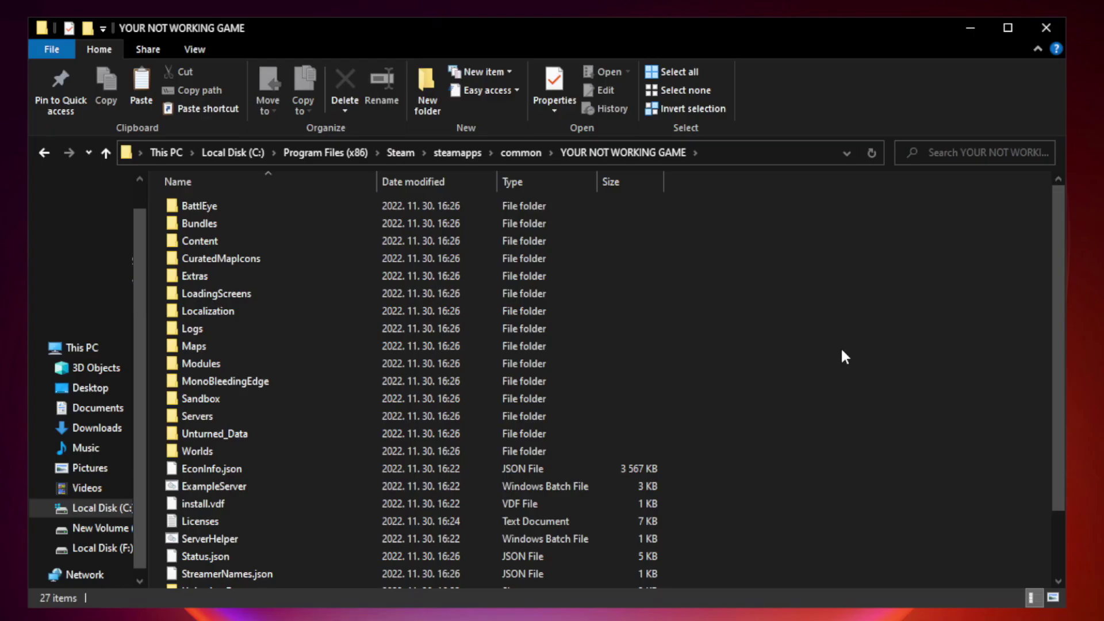
left_click_drag(1059, 301, 1060, 395)
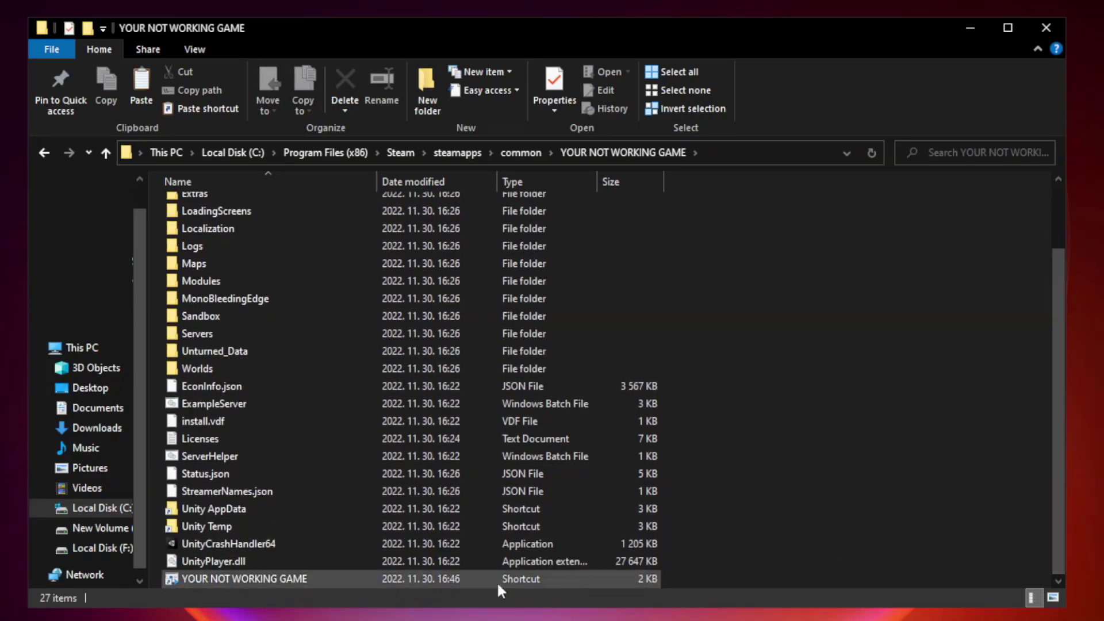
left_click(440, 578)
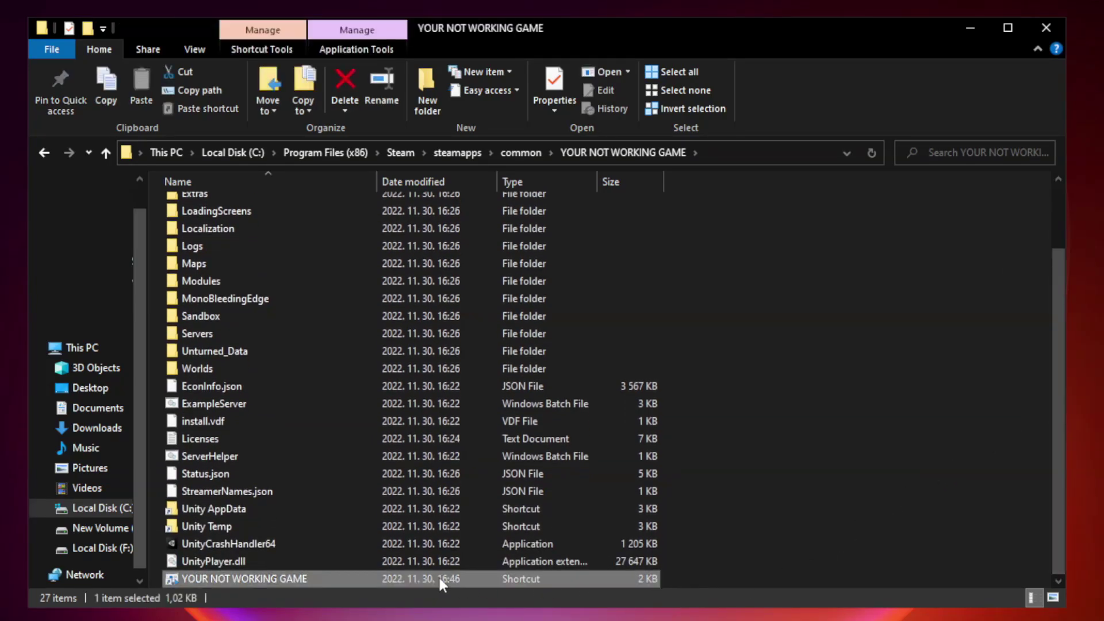
right_click(374, 579)
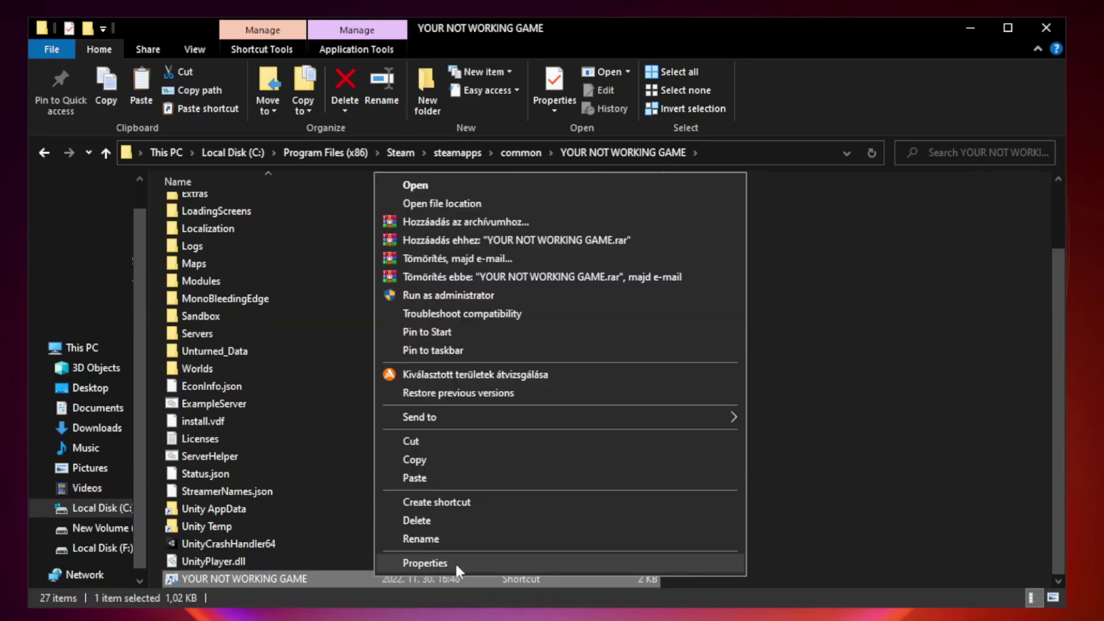
left_click(554, 559)
left_click_drag(549, 302, 547, 125)
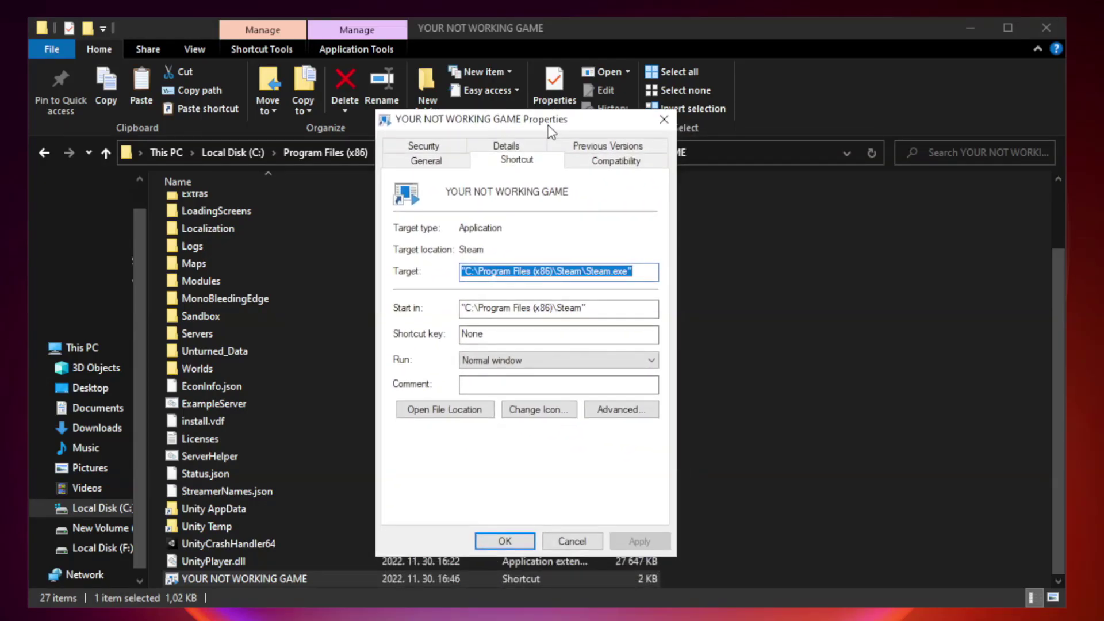
left_click(612, 163)
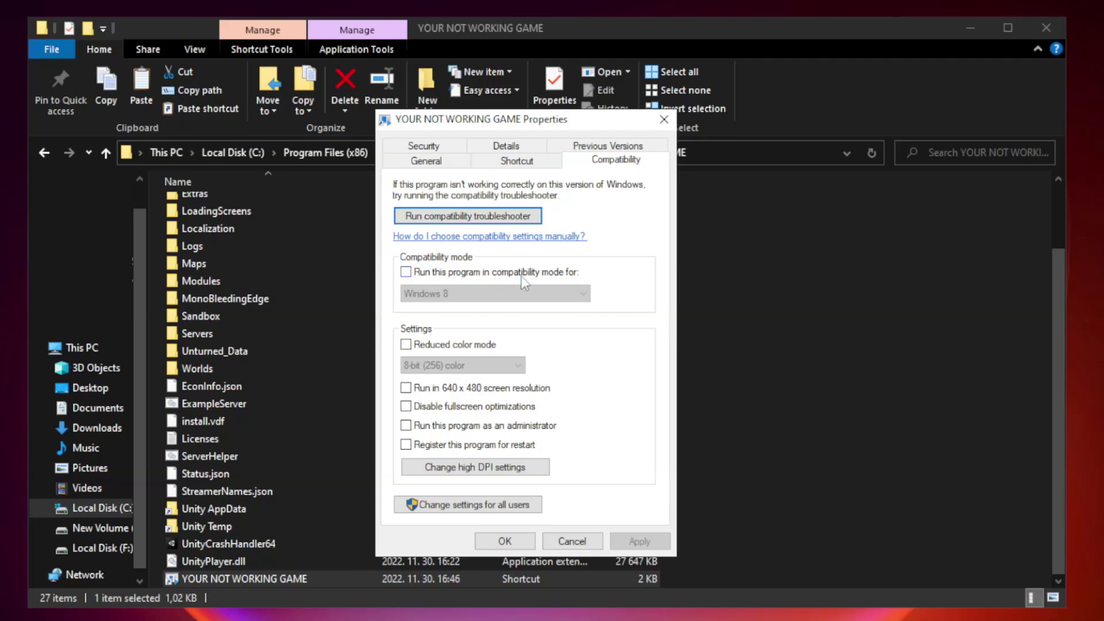
Apply Windows 8 compatibility mode, disabled fullscreen optimizations and running as administrator to the game shortcut, and close the folder window
left_click(438, 275)
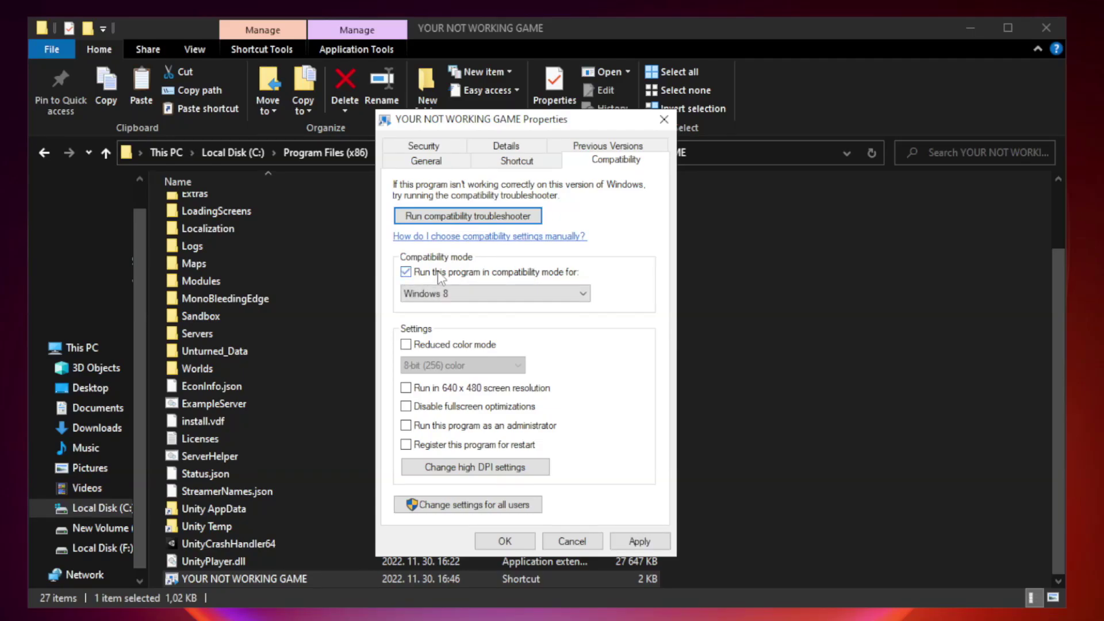
left_click(490, 294)
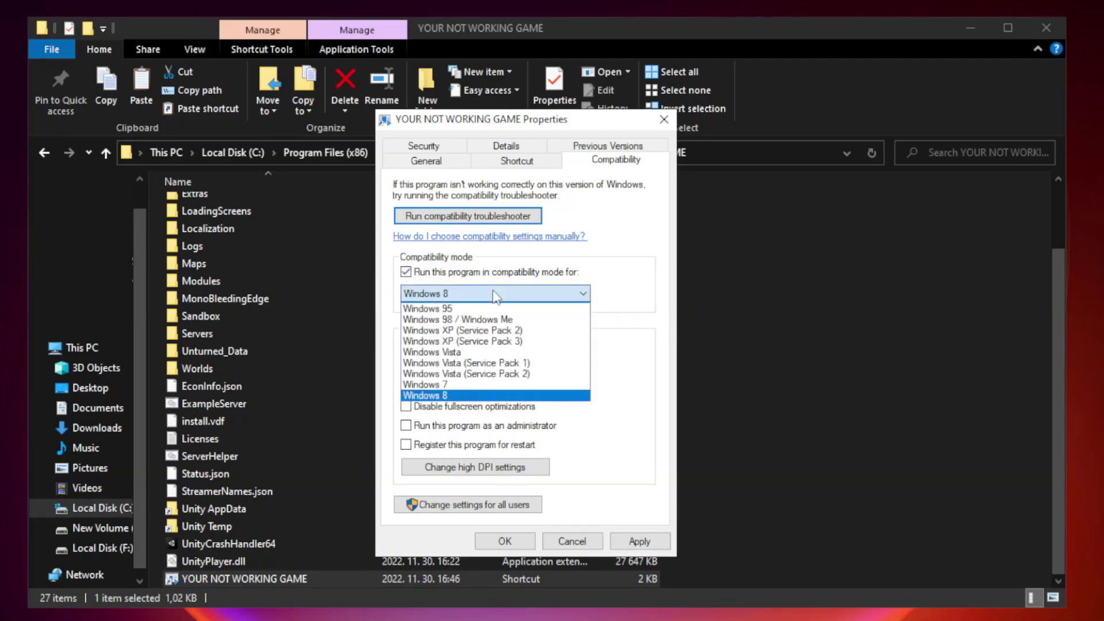
left_click(466, 395)
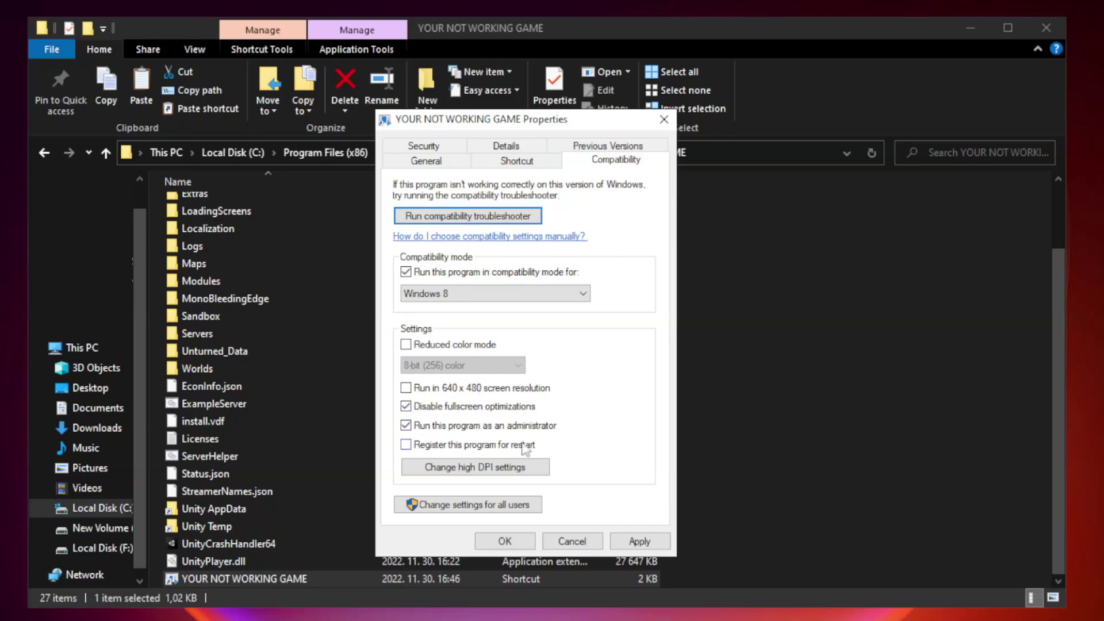
left_click(645, 542)
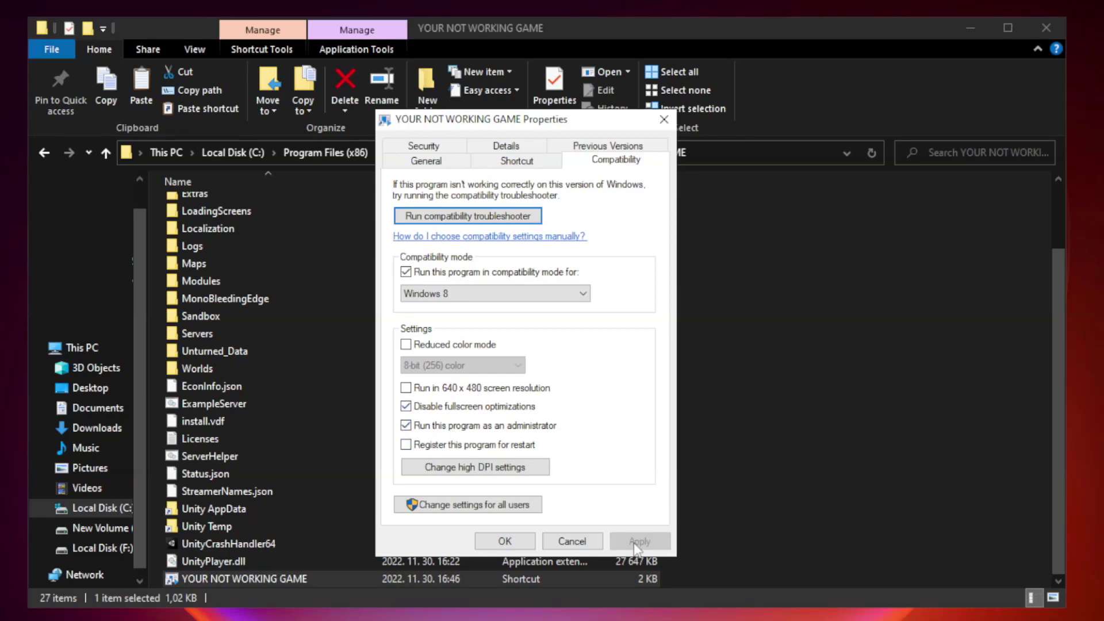
left_click(504, 542)
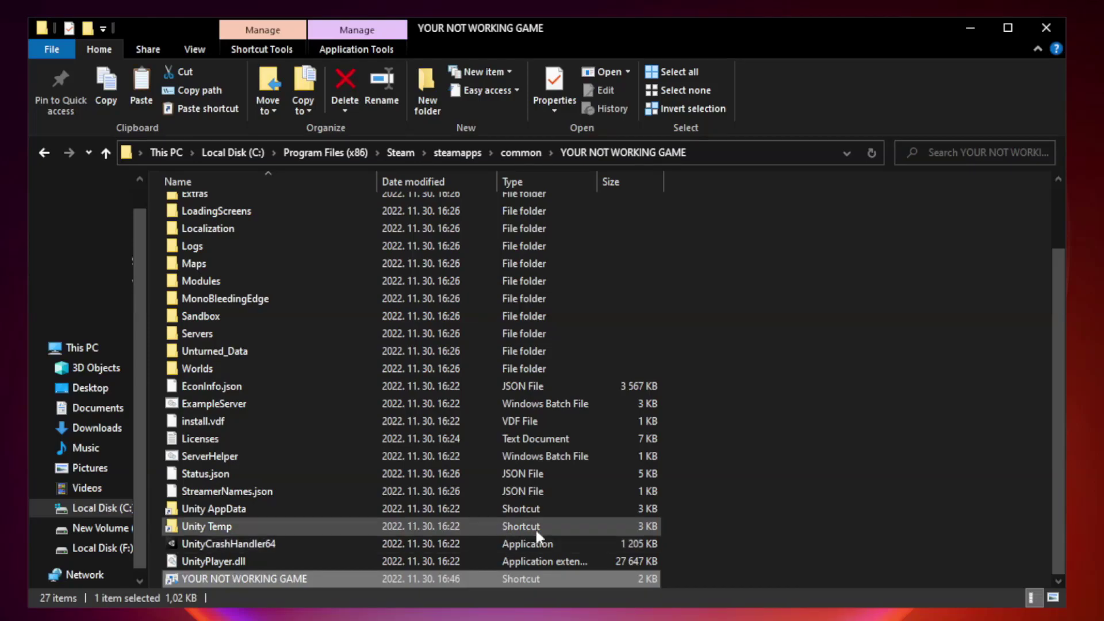
left_click(1045, 29)
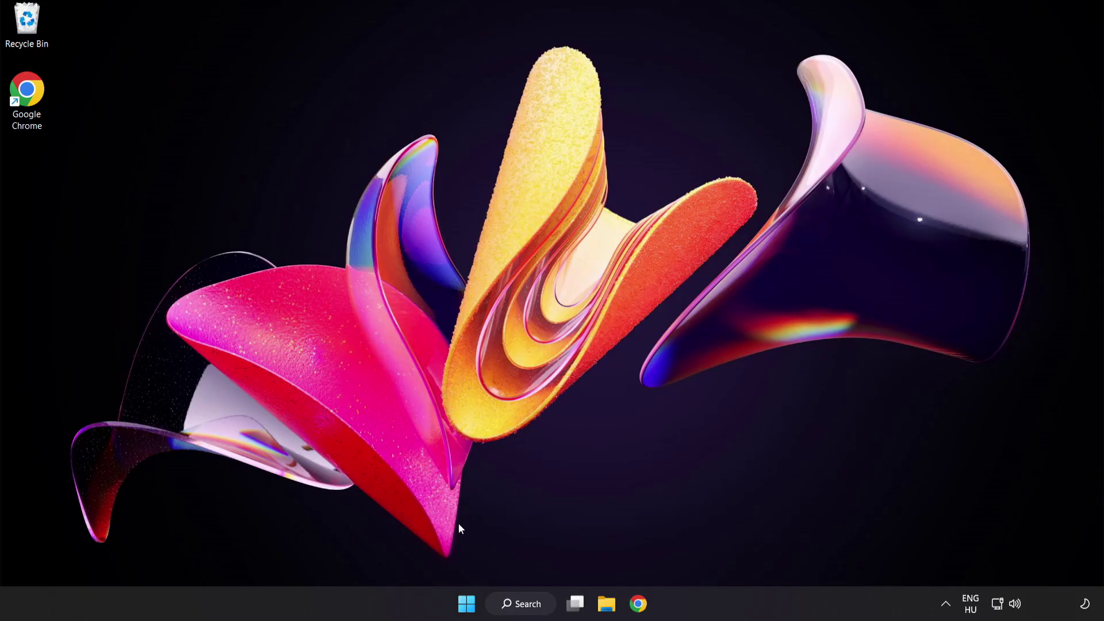
In Task Manager, disable Cortana, Phone Link, Terminal and the Windows Security notification icon at startup, and close Task Manager
right_click(470, 607)
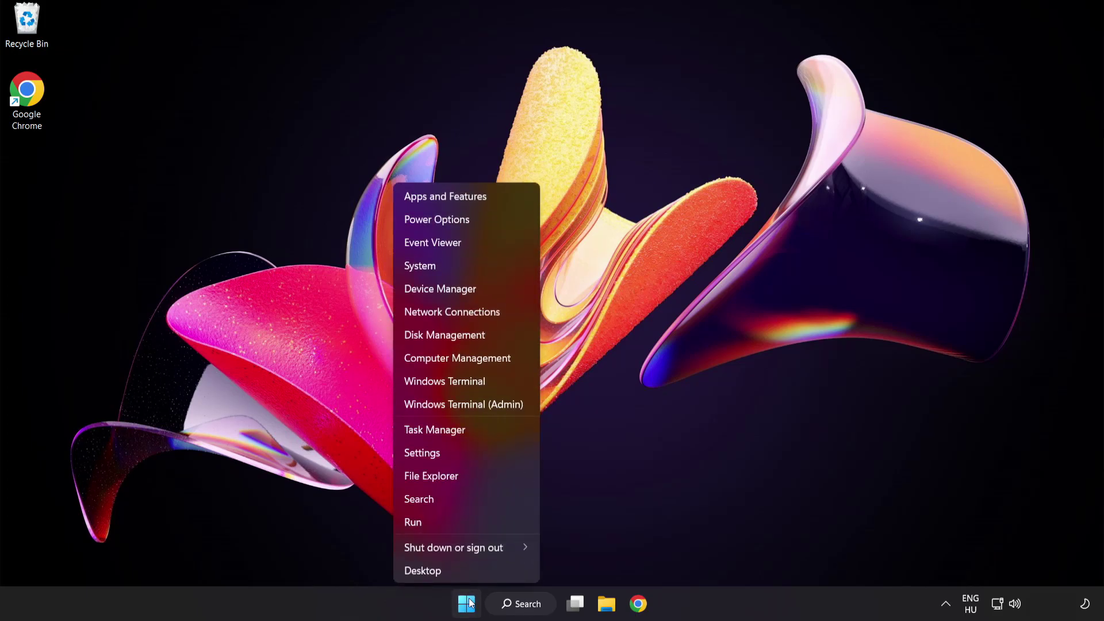
left_click(478, 433)
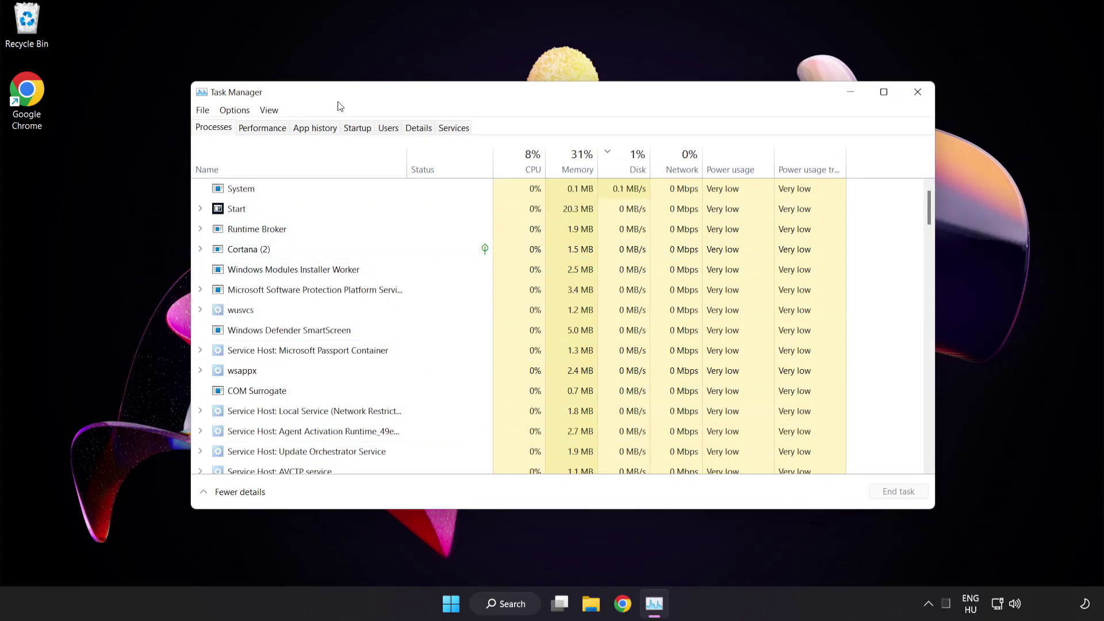
left_click(364, 128)
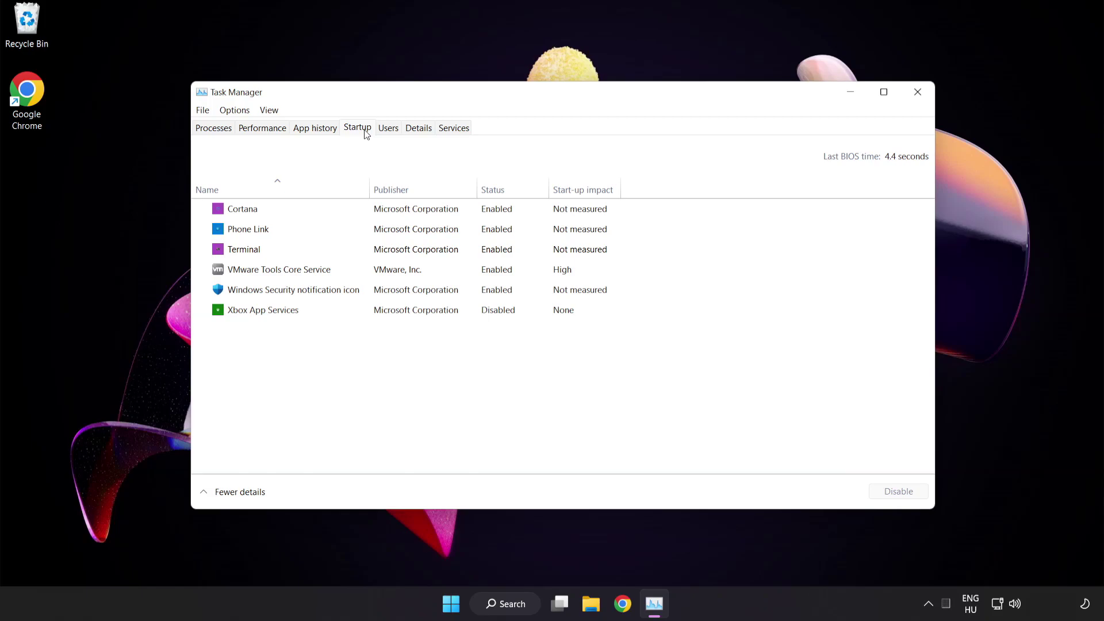
left_click(367, 215)
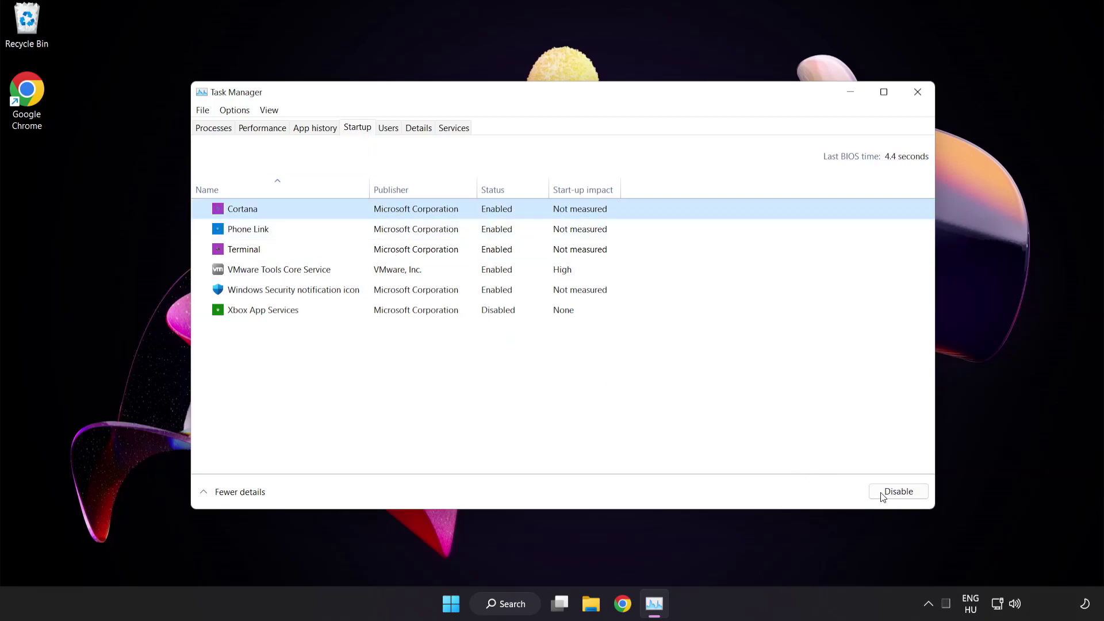
left_click(905, 498)
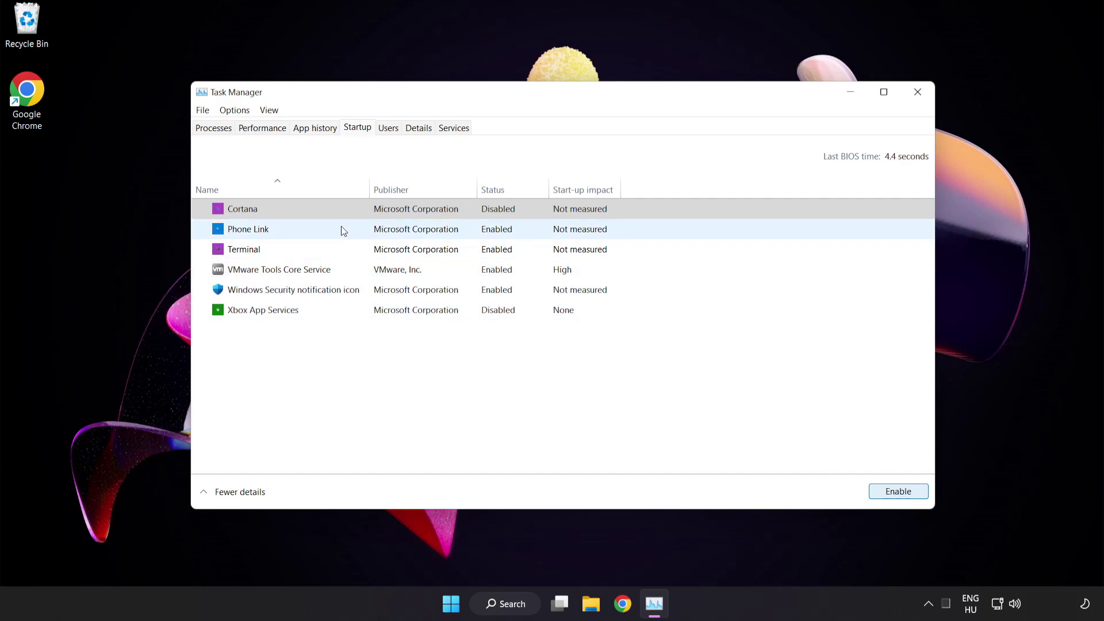
left_click(345, 231)
left_click(894, 496)
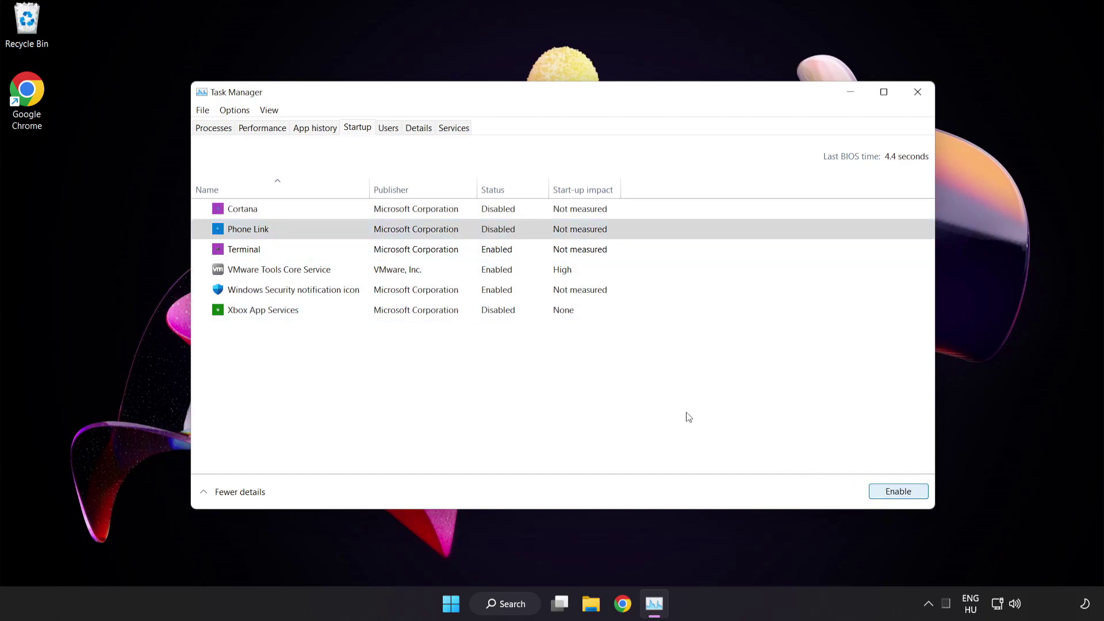
left_click(351, 253)
left_click(883, 491)
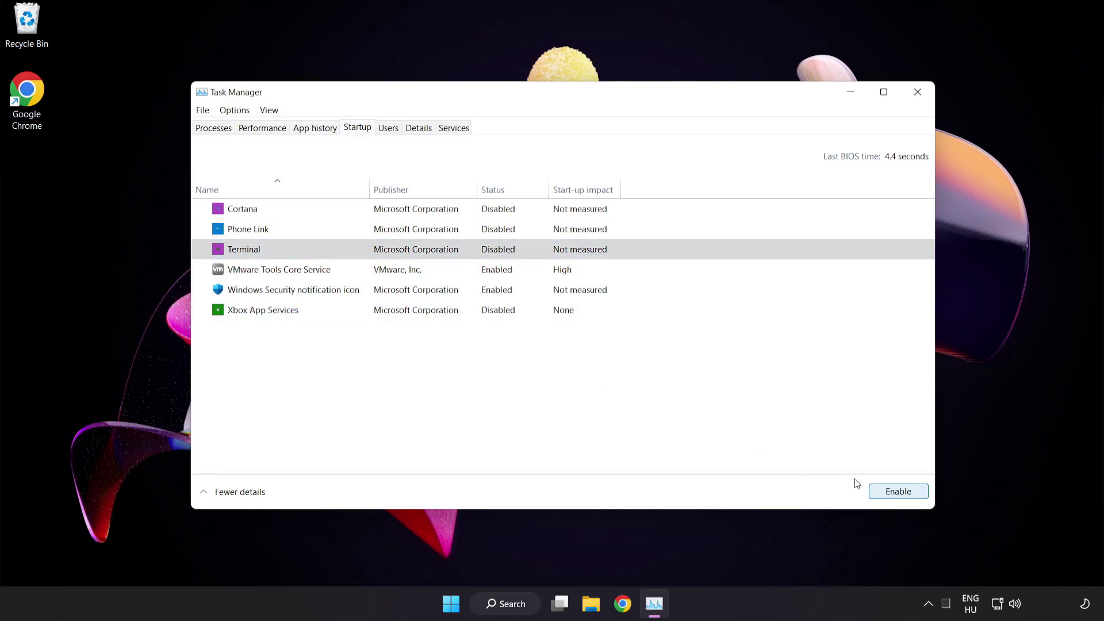
left_click(383, 295)
left_click(887, 497)
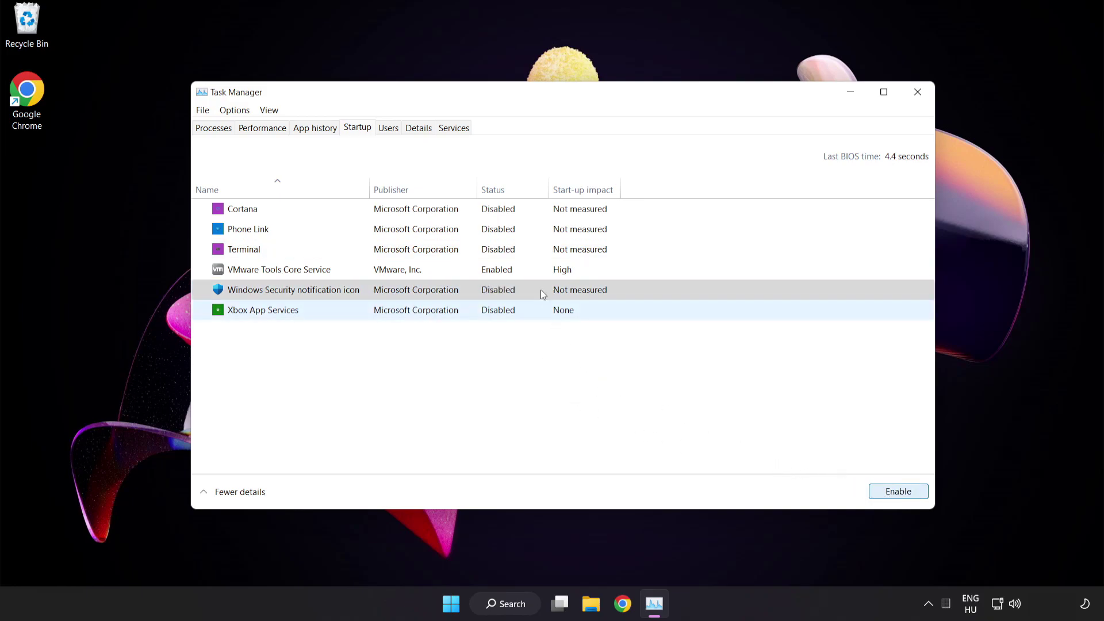
left_click(919, 96)
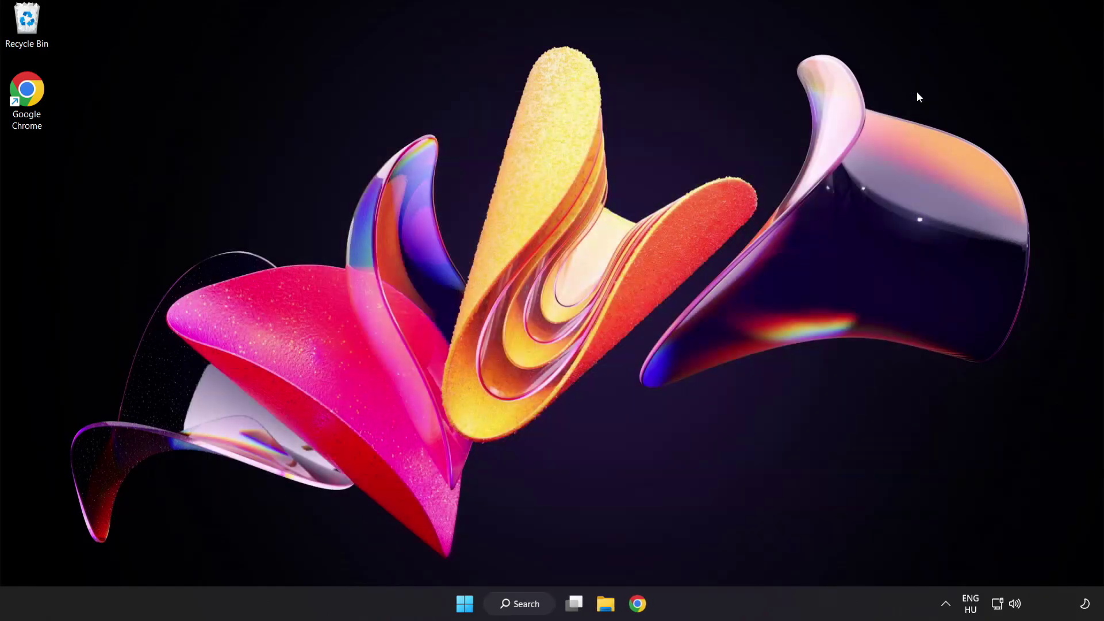
Switch to Chrome and download the English DirectX End-User Runtime Web Installer from the Microsoft Download Center page
left_click(638, 604)
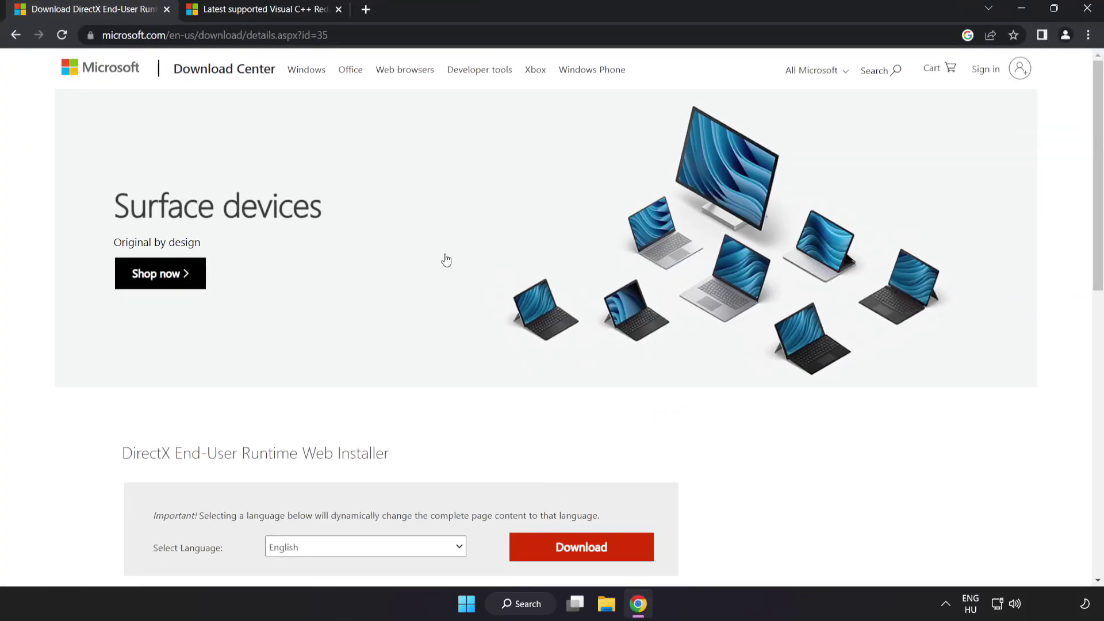
left_click(333, 34)
left_click(333, 35)
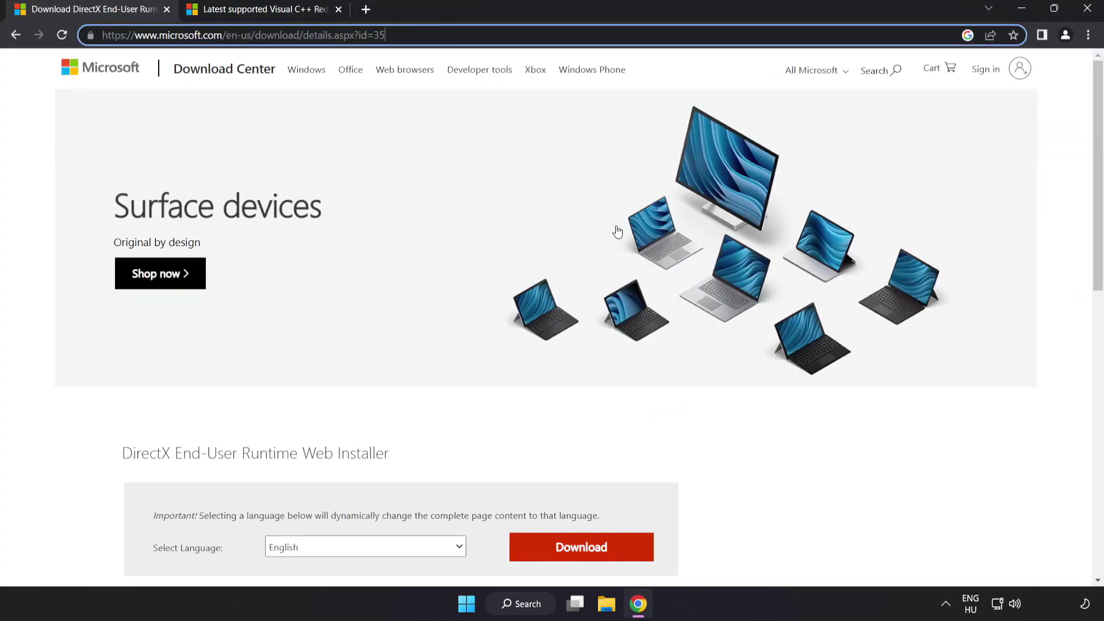
left_click(771, 468)
scroll(768, 463, "down", 2)
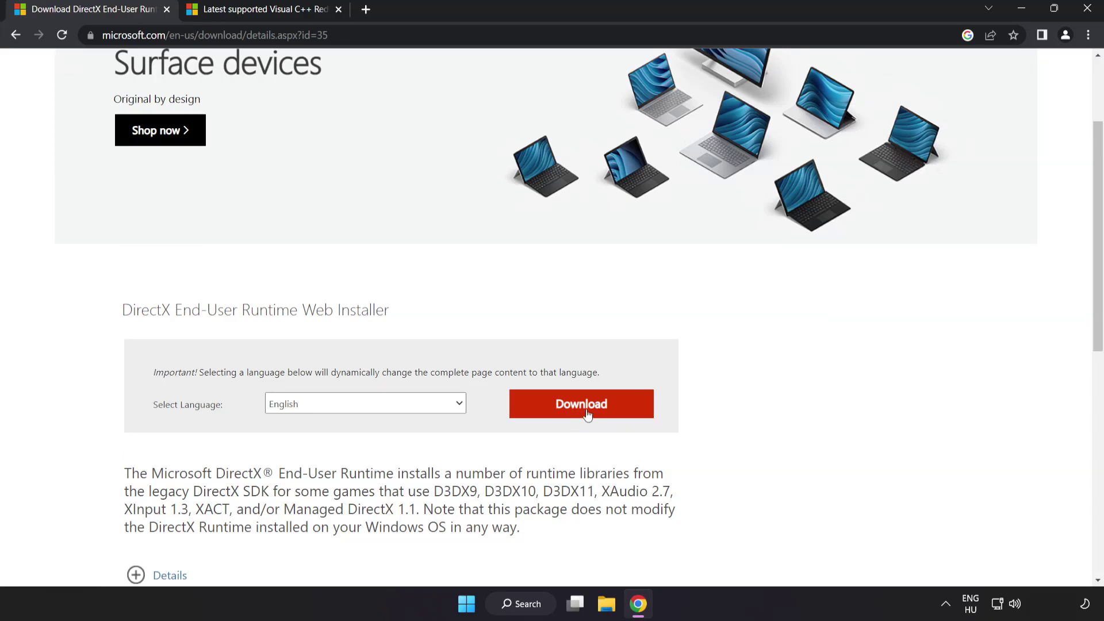
left_click(594, 416)
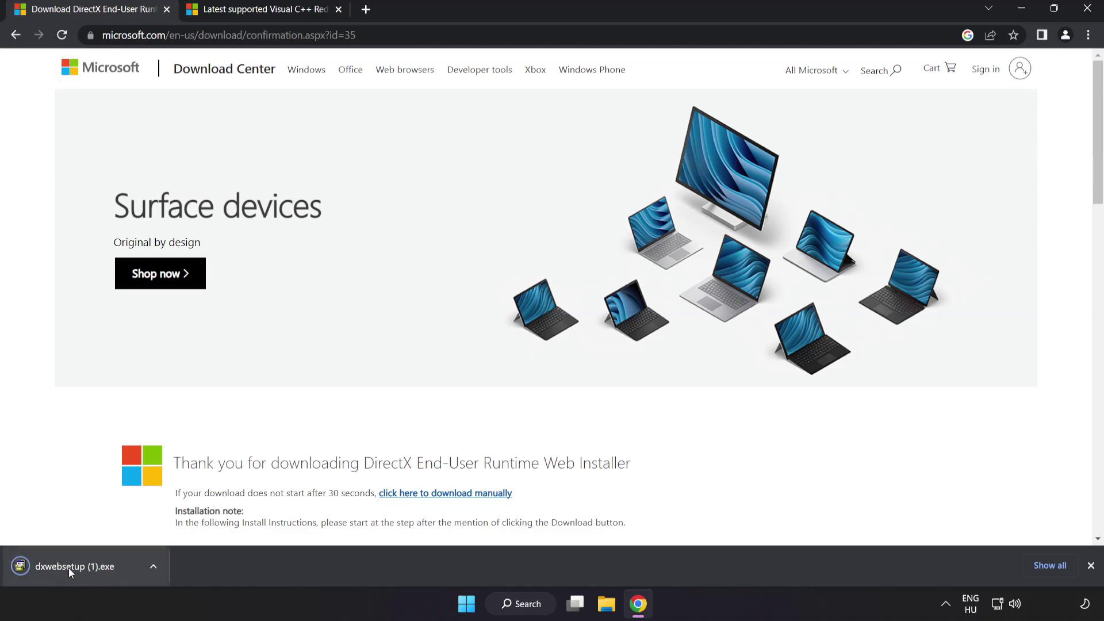
Run the downloaded DirectX setup, accepting the agreement and declining the Bing Bar, finish it and close the DirectX download page
left_click(92, 567)
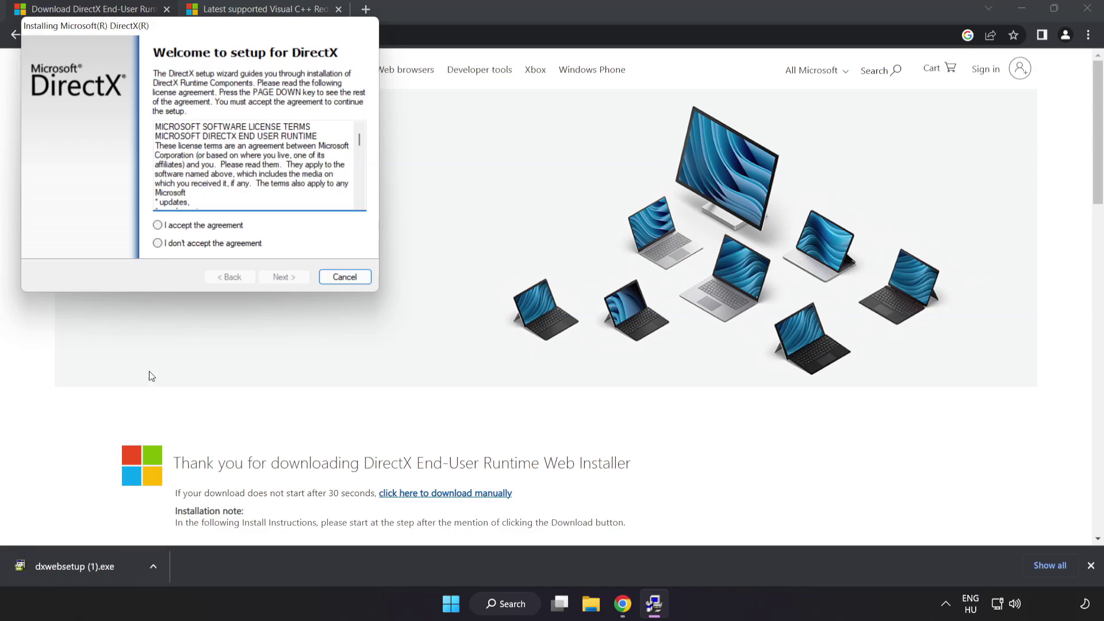
left_click_drag(164, 25, 504, 146)
left_click_drag(697, 267, 706, 327)
left_click(495, 345)
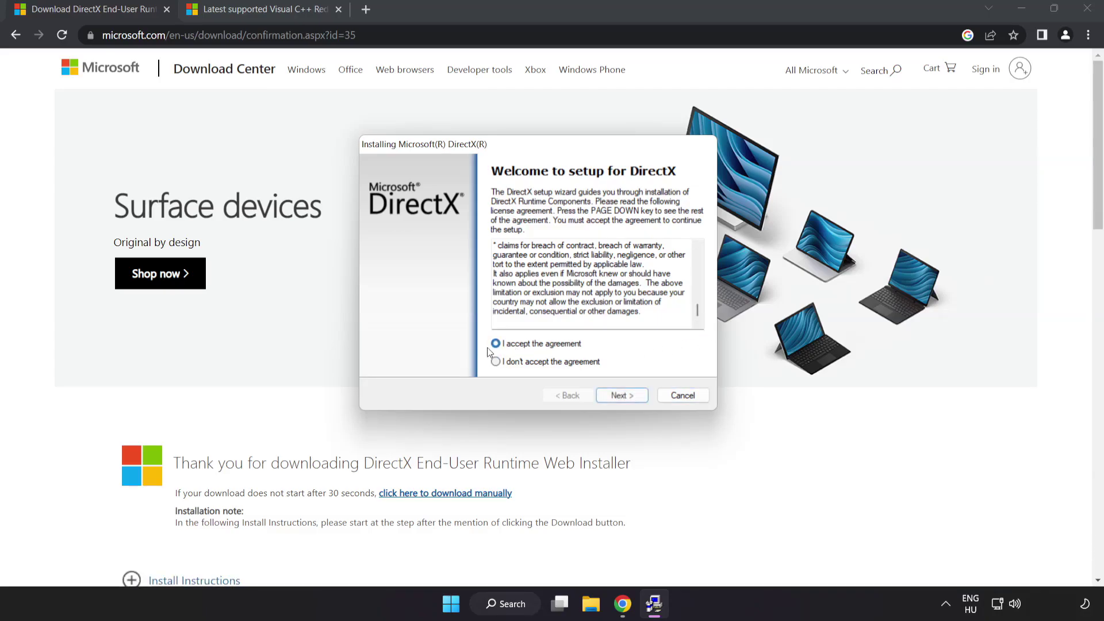
left_click(635, 396)
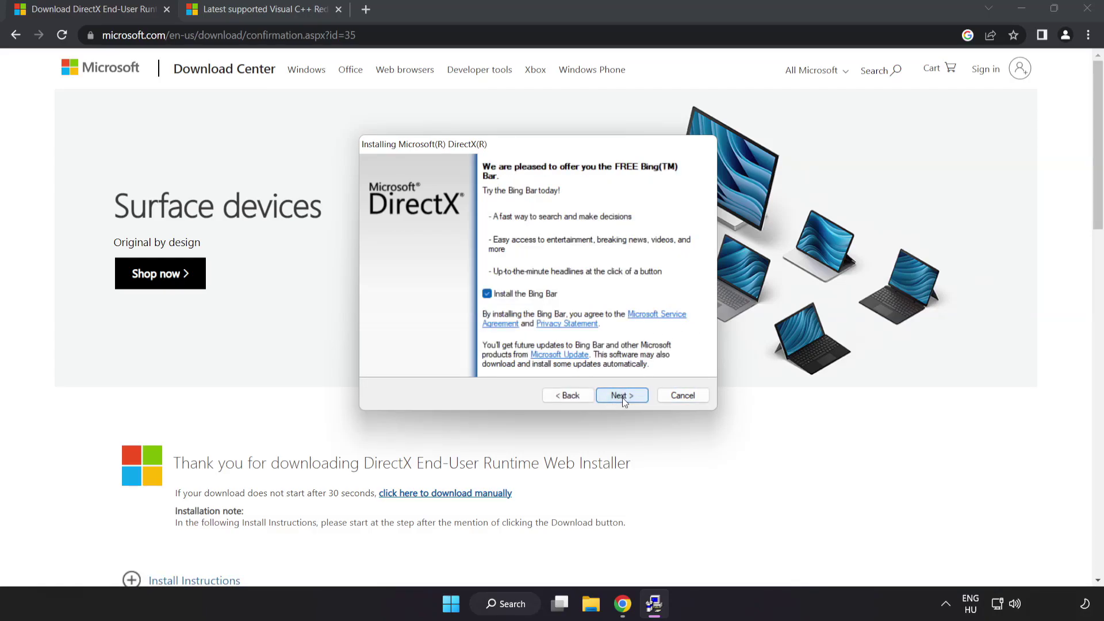
left_click(487, 294)
left_click(626, 396)
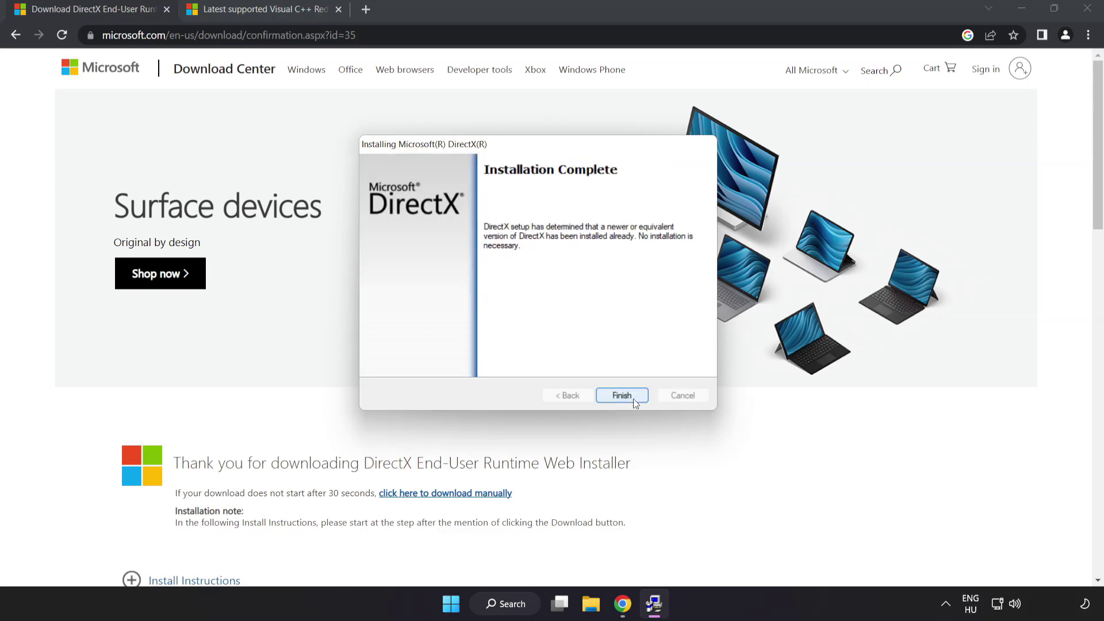
left_click(622, 397)
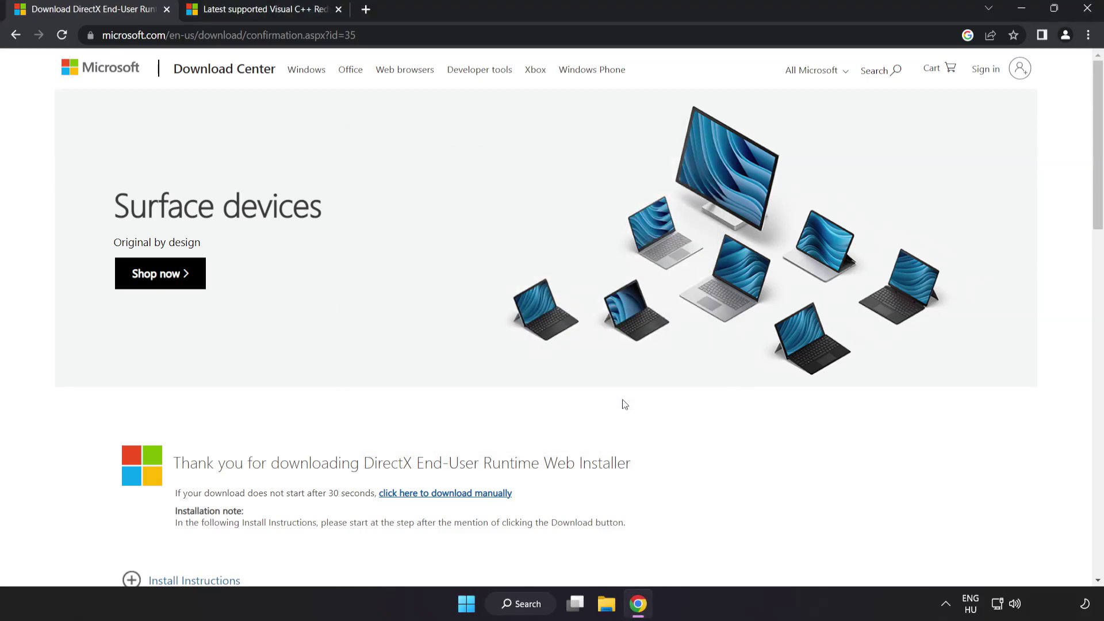
left_click(166, 10)
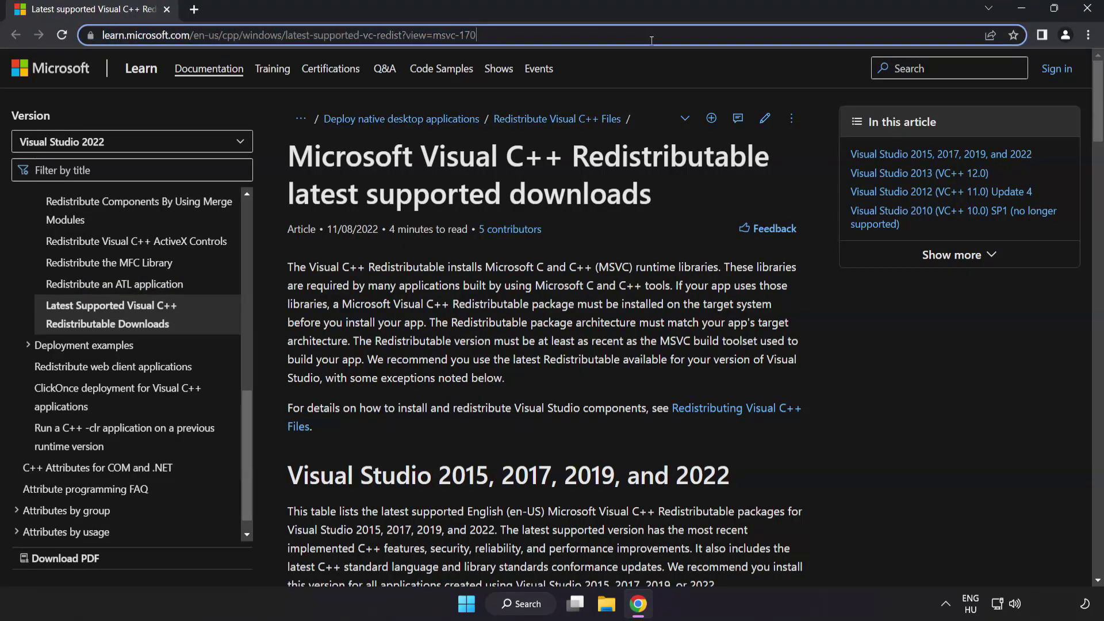
Download the ARM64, X86 and X64 Visual C++ Redistributable installers for Visual Studio 2015, 2017, 2019, and 2022
left_click_drag(1098, 107, 1087, 159)
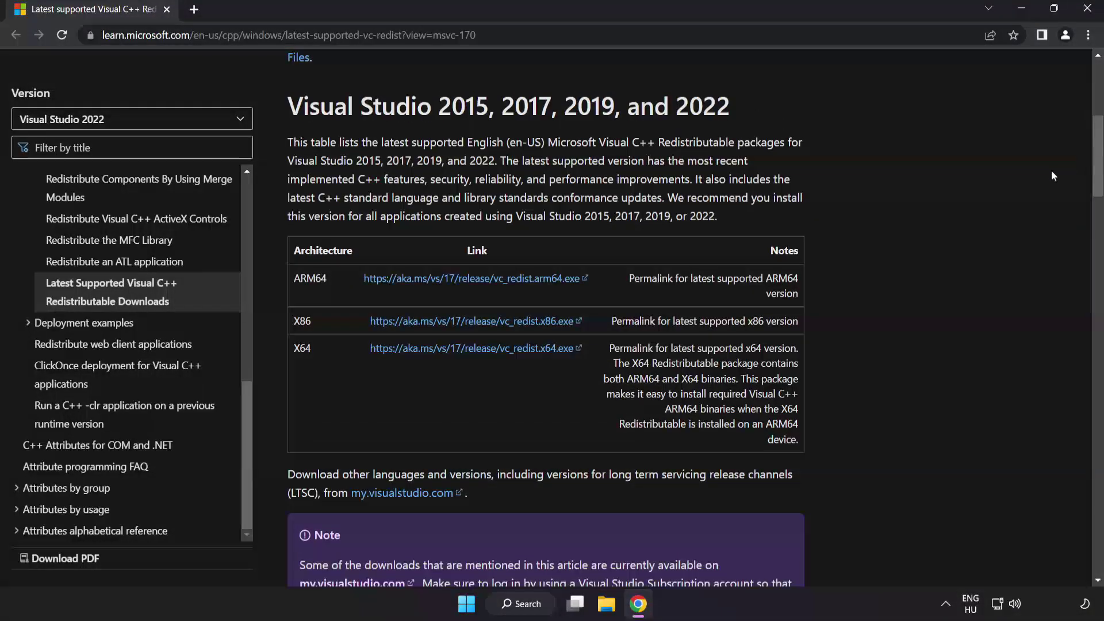
left_click(454, 281)
left_click(468, 331)
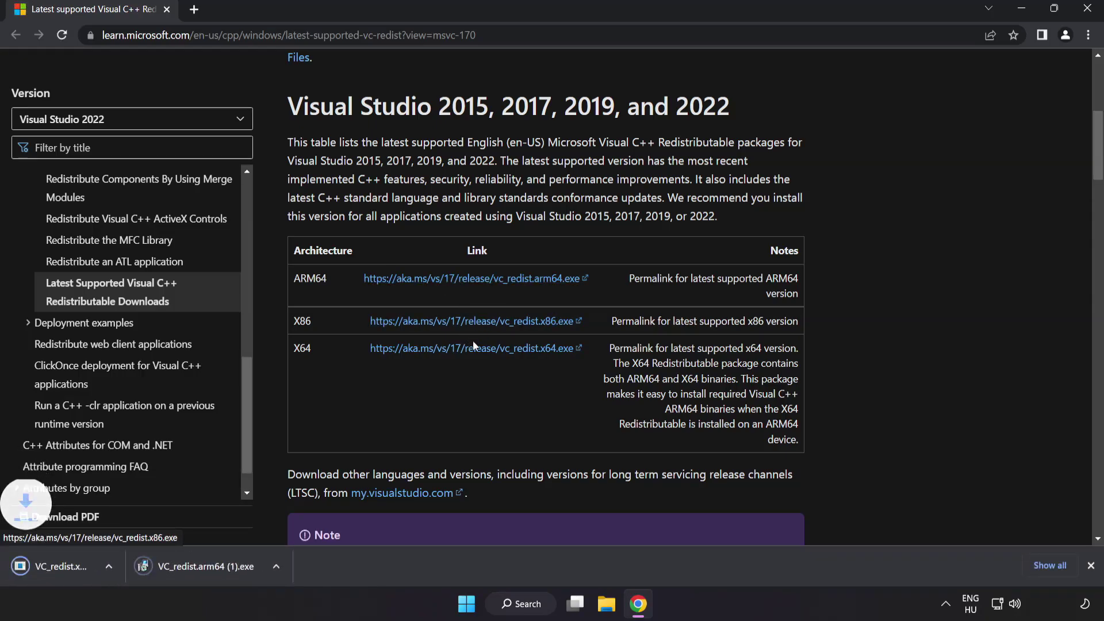
left_click(473, 352)
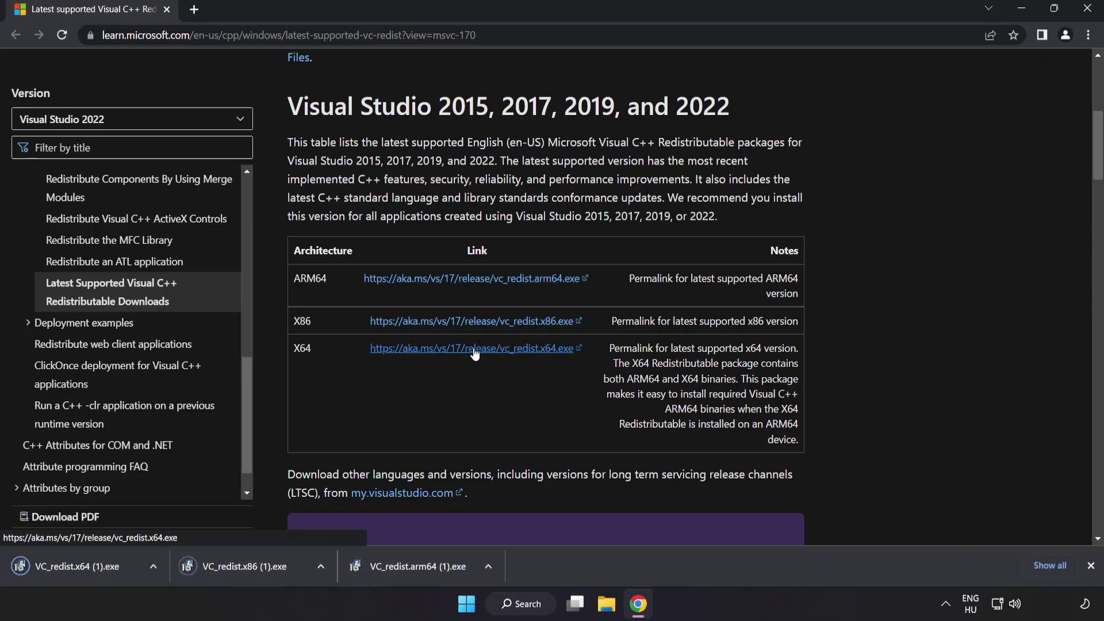
Try to install the Arm64 Visual C++ 2022 Redistributable, agreeing to the license terms, and close its setup window
left_click(415, 567)
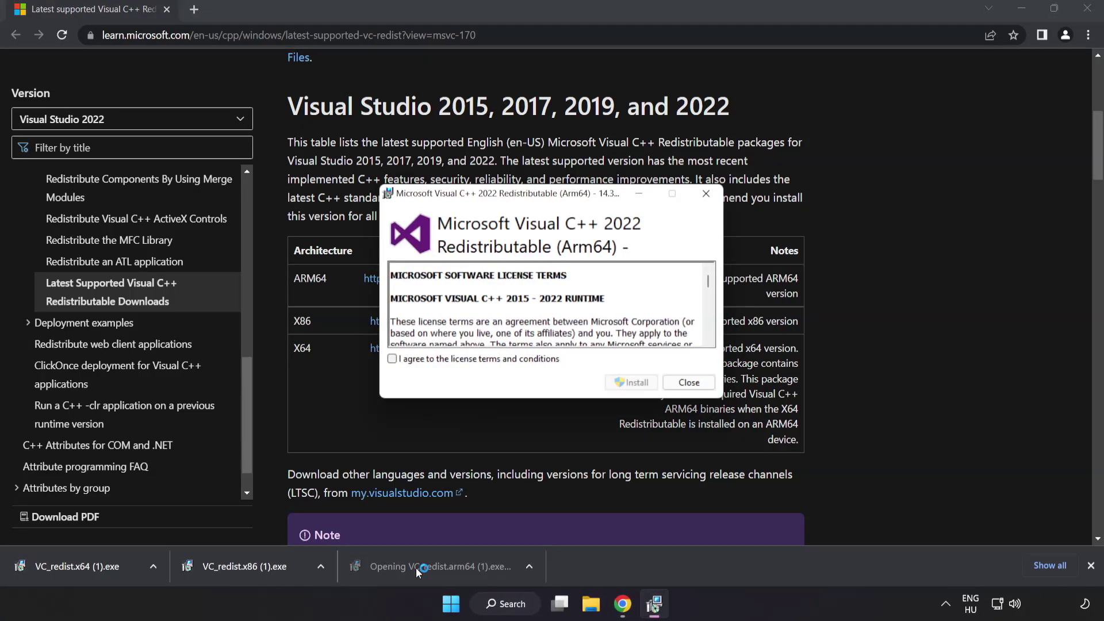
left_click_drag(708, 281, 710, 335)
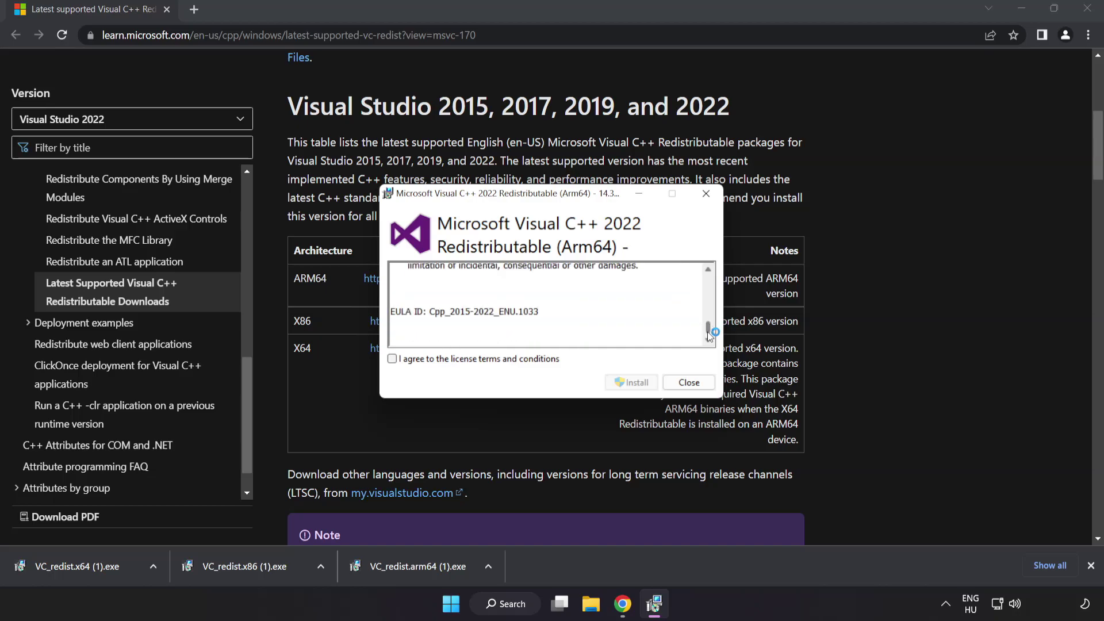
left_click(392, 359)
left_click(629, 383)
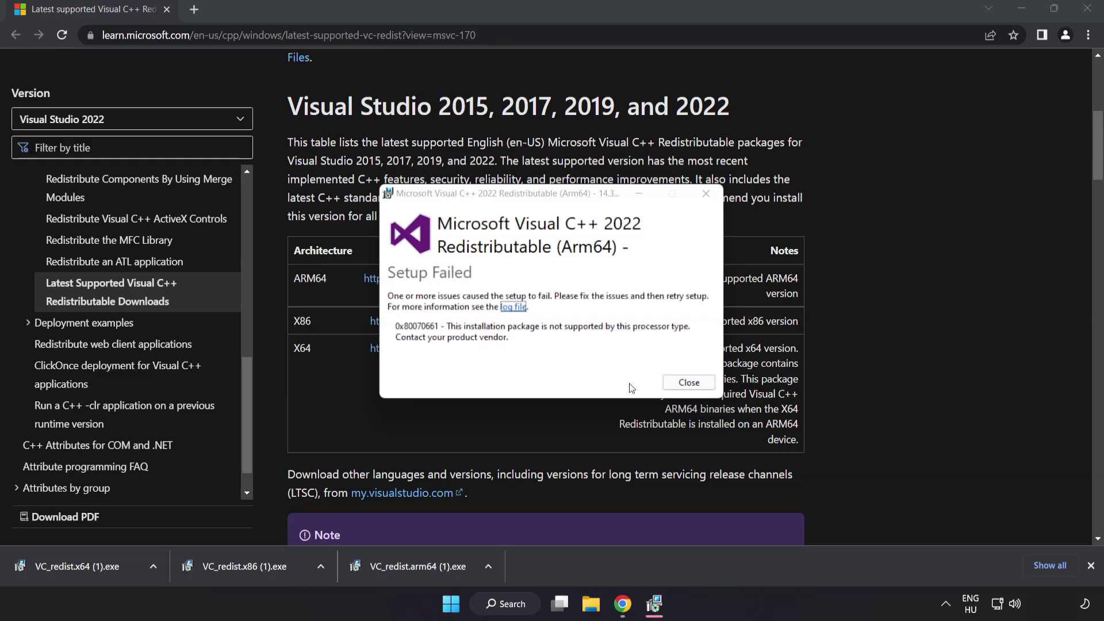
left_click(691, 382)
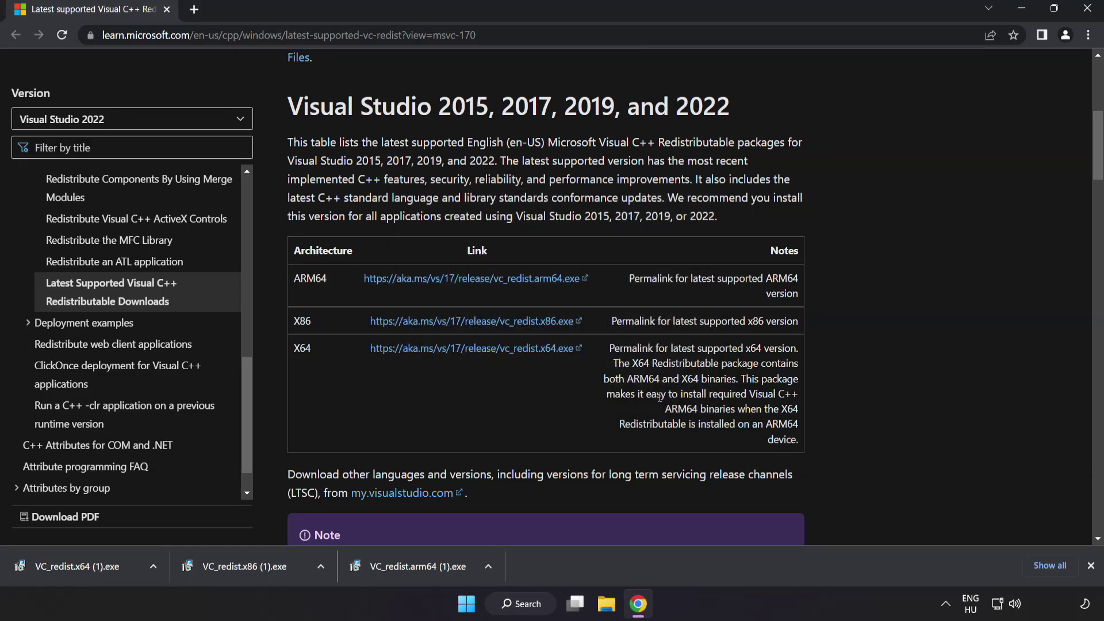
Run the x86 and x64 Visual C++ 2015-2022 Redistributable installers, close each setup window and close the browser
left_click(249, 567)
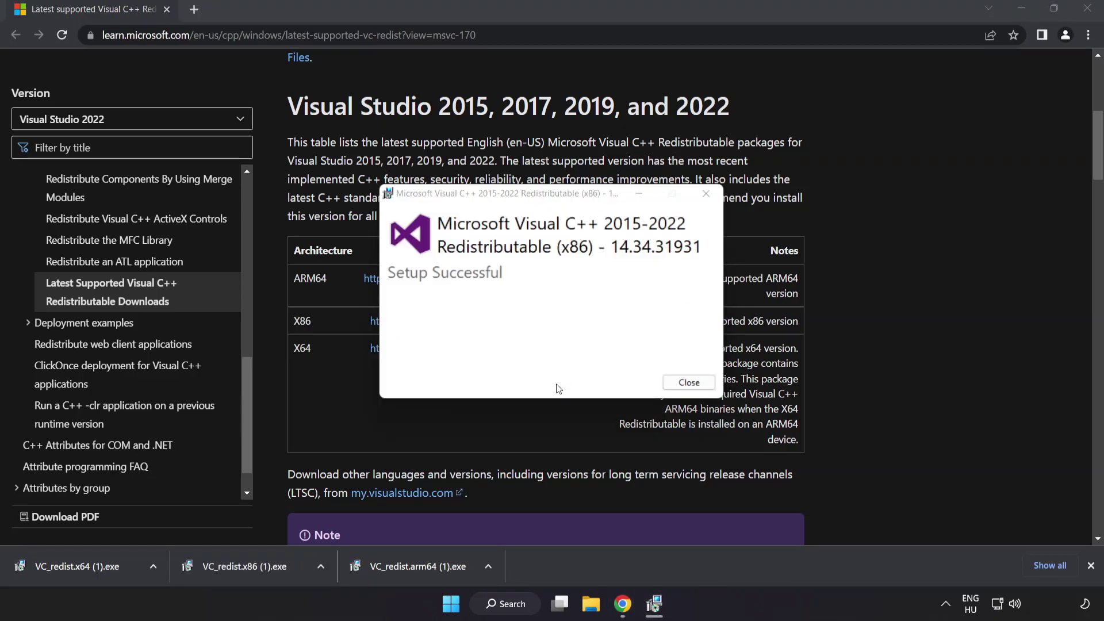
left_click(688, 384)
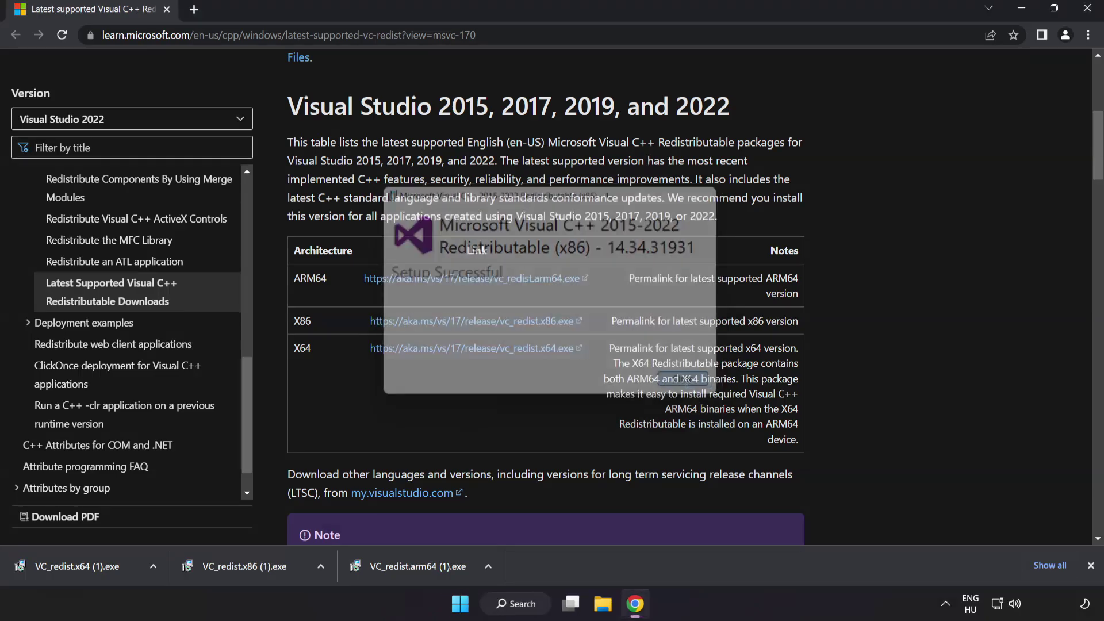
left_click(99, 564)
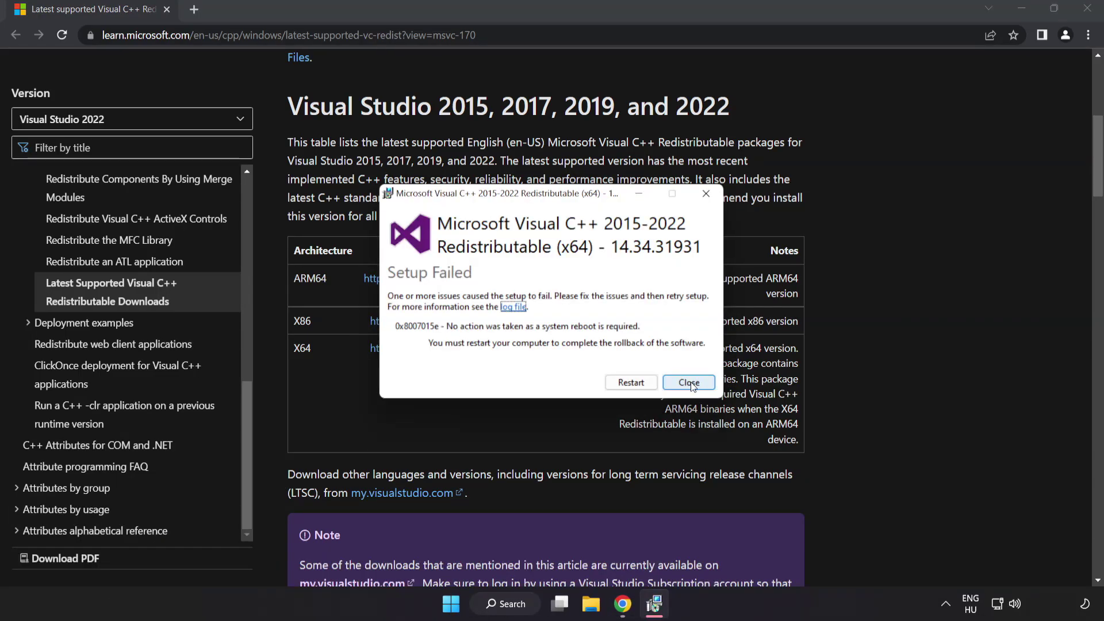
left_click(691, 384)
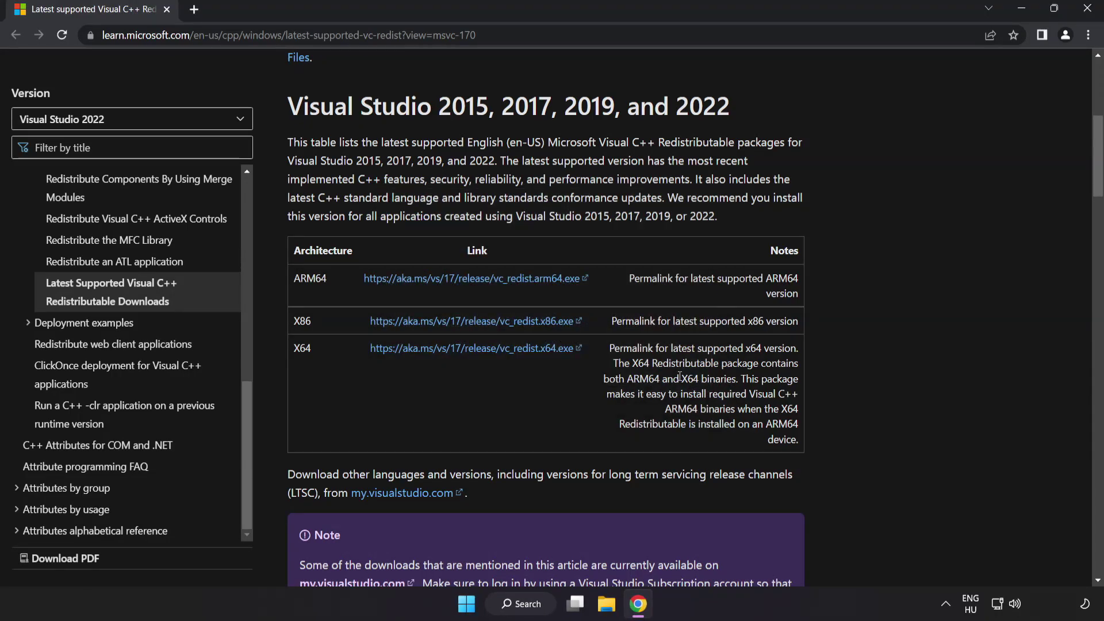
left_click(1085, 10)
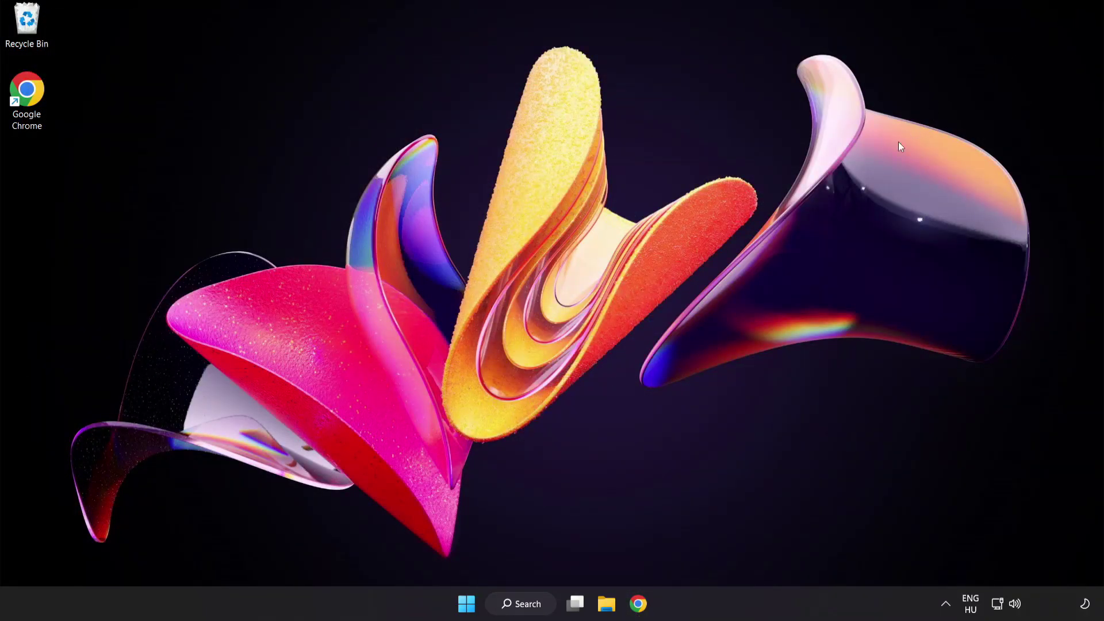
Search Windows for "cmd" and run Command Prompt as administrator
left_click(525, 610)
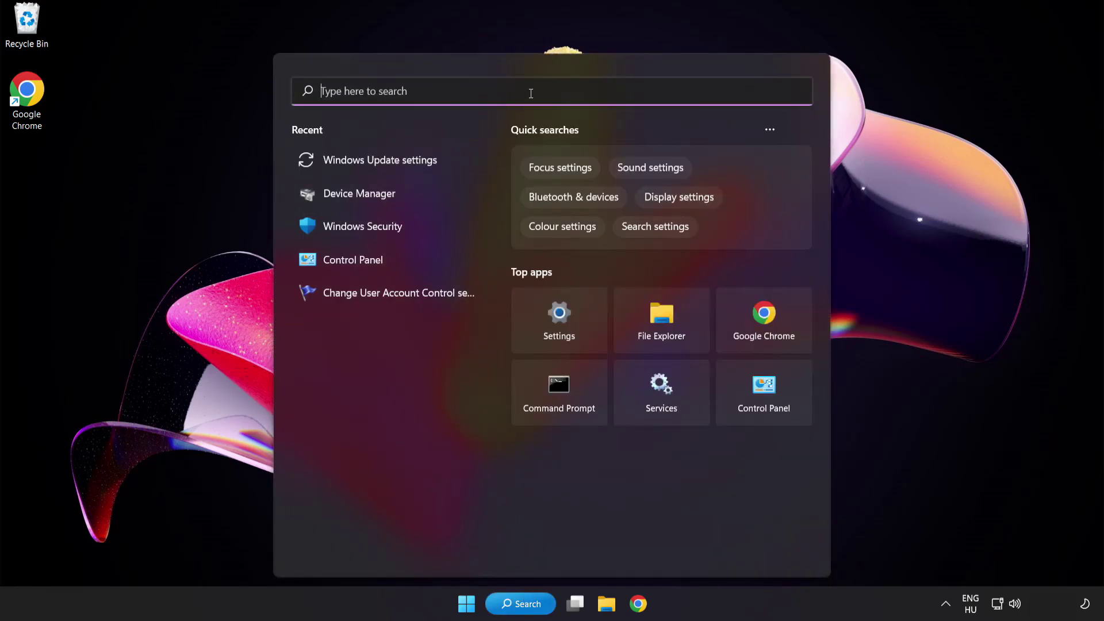
type("cmd")
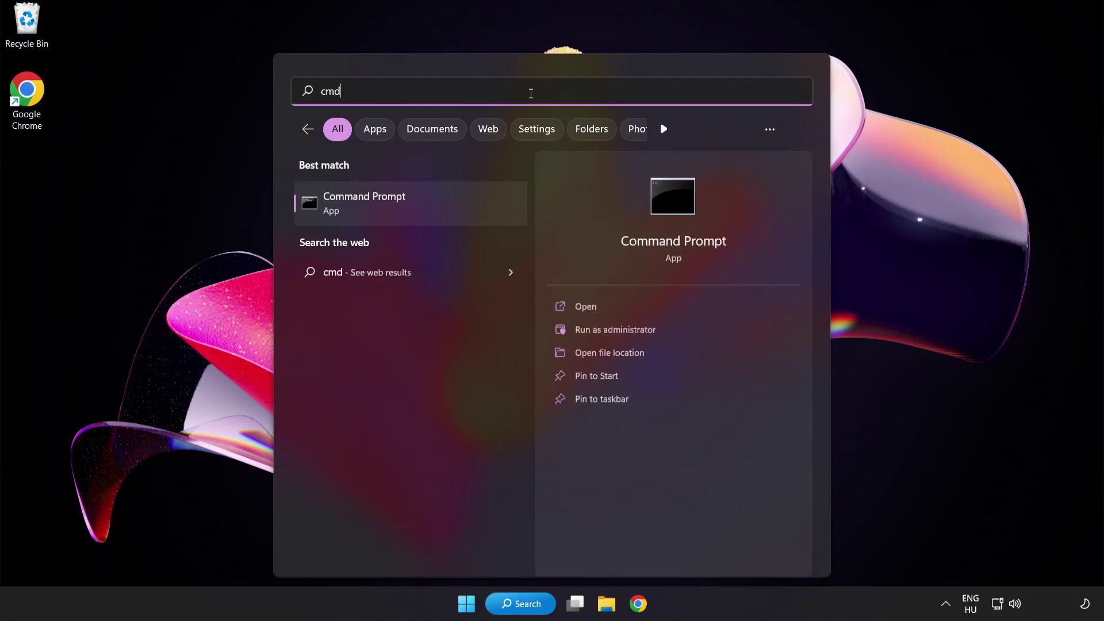
right_click(414, 212)
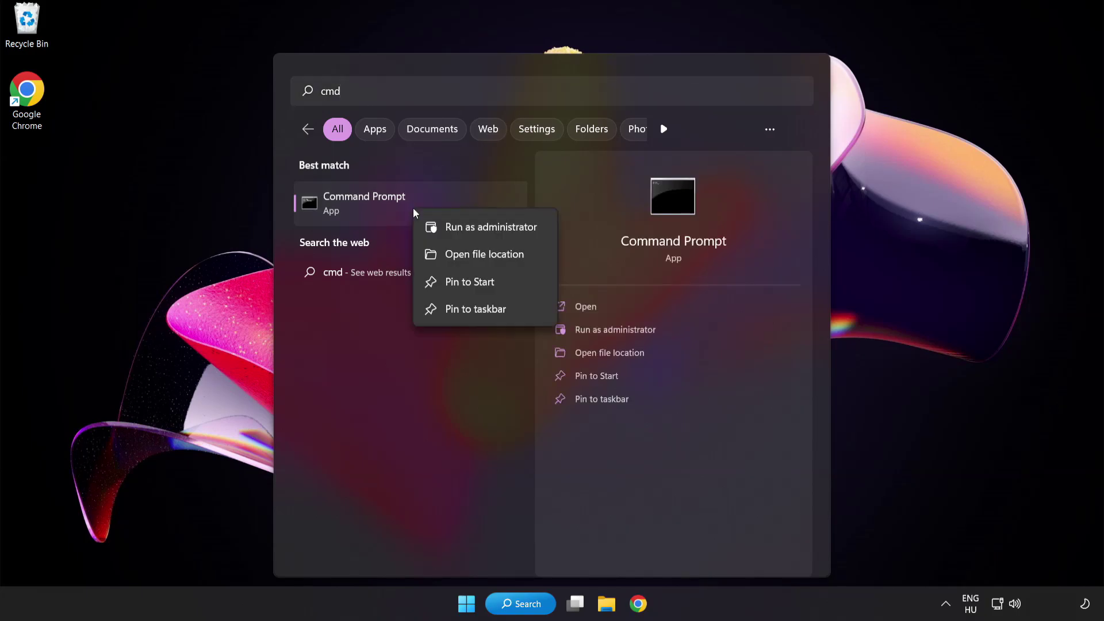
left_click(466, 231)
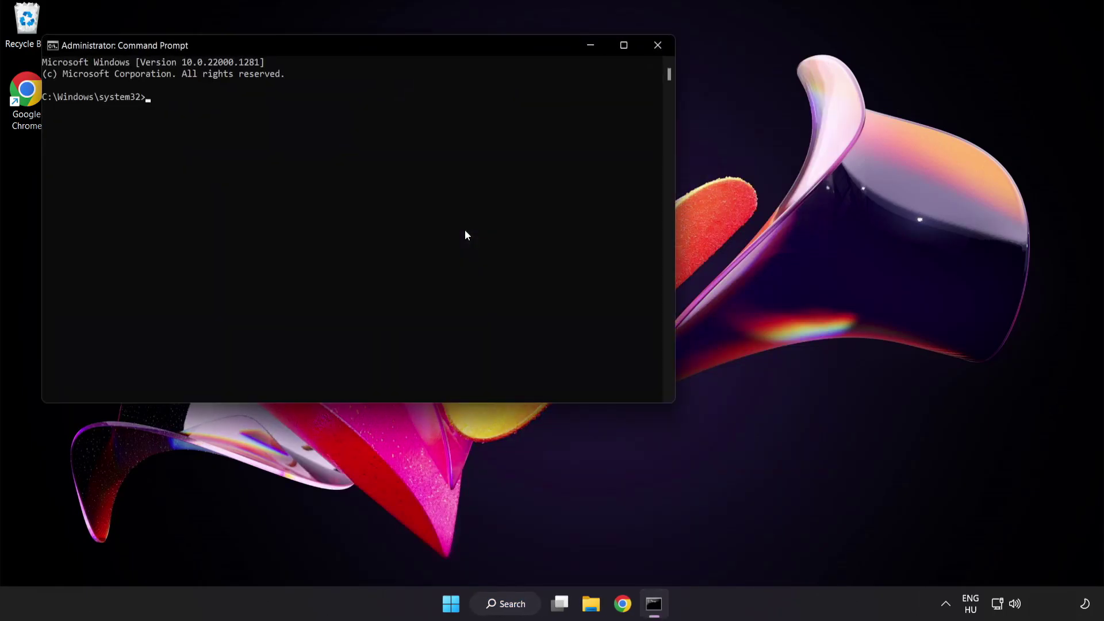
Run the system file check "sfc /scannow" in the administrator Command Prompt and close its window once the scan completes
left_click_drag(315, 46, 482, 111)
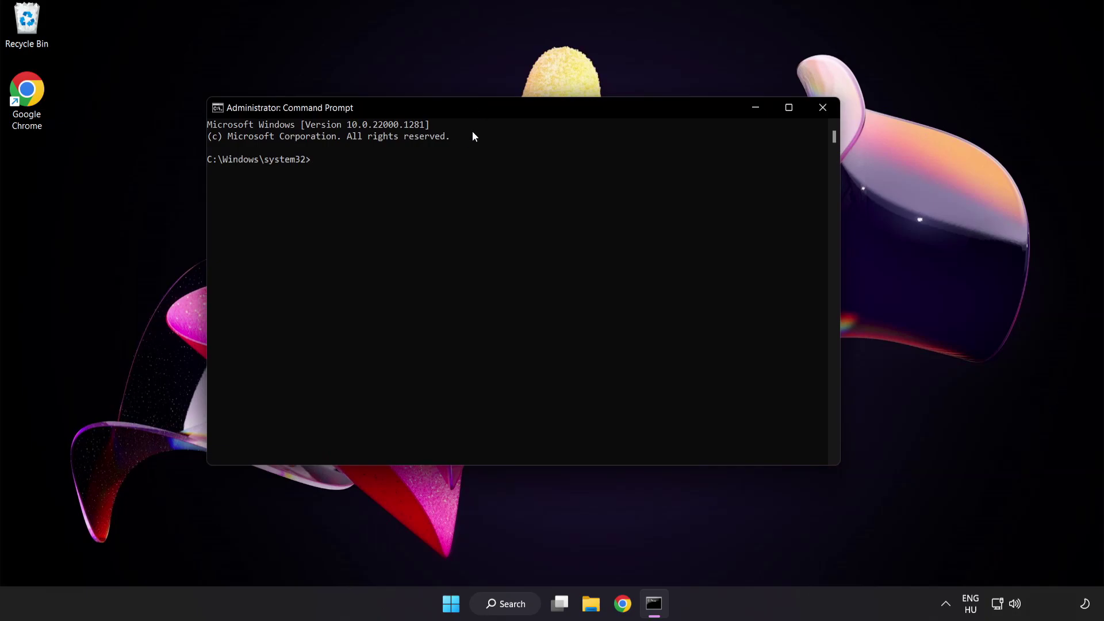
type("sfc")
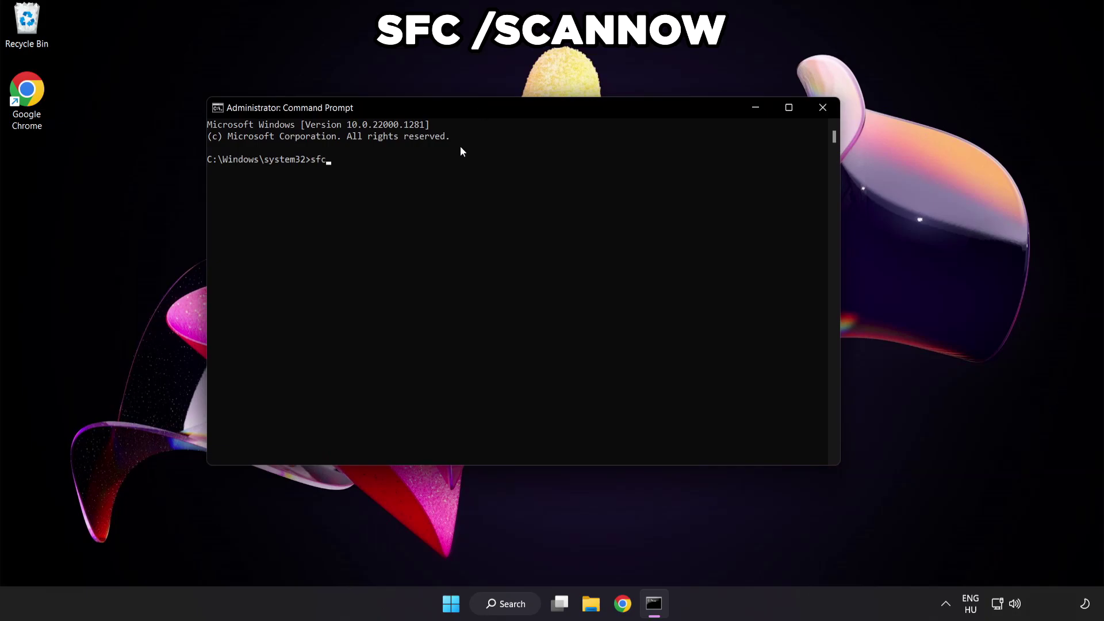
type(" /scannow")
key("Return")
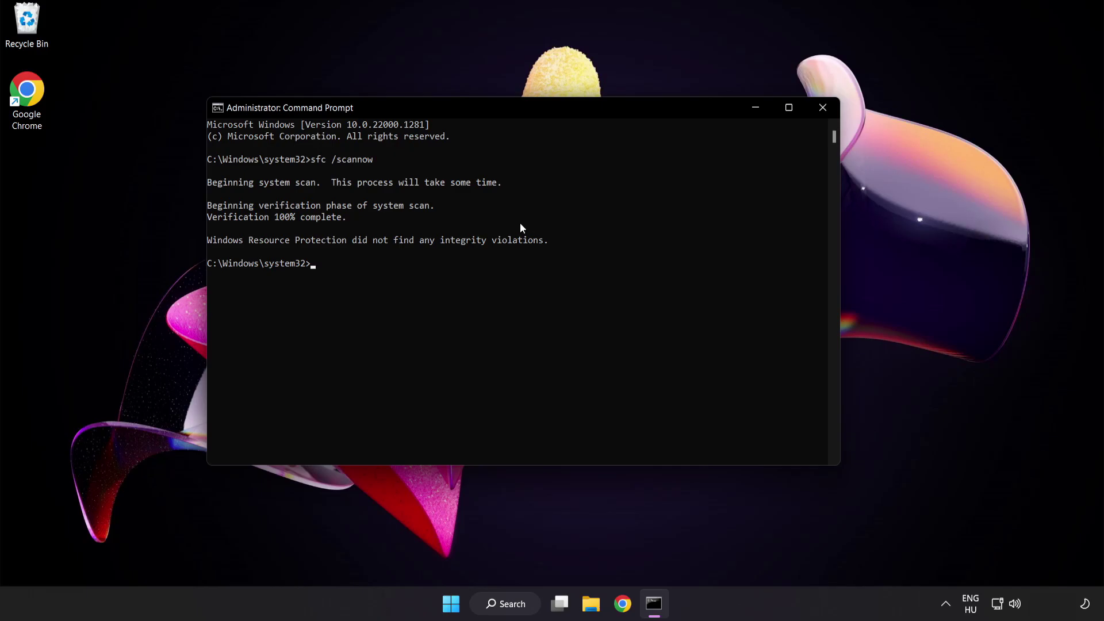
left_click(822, 109)
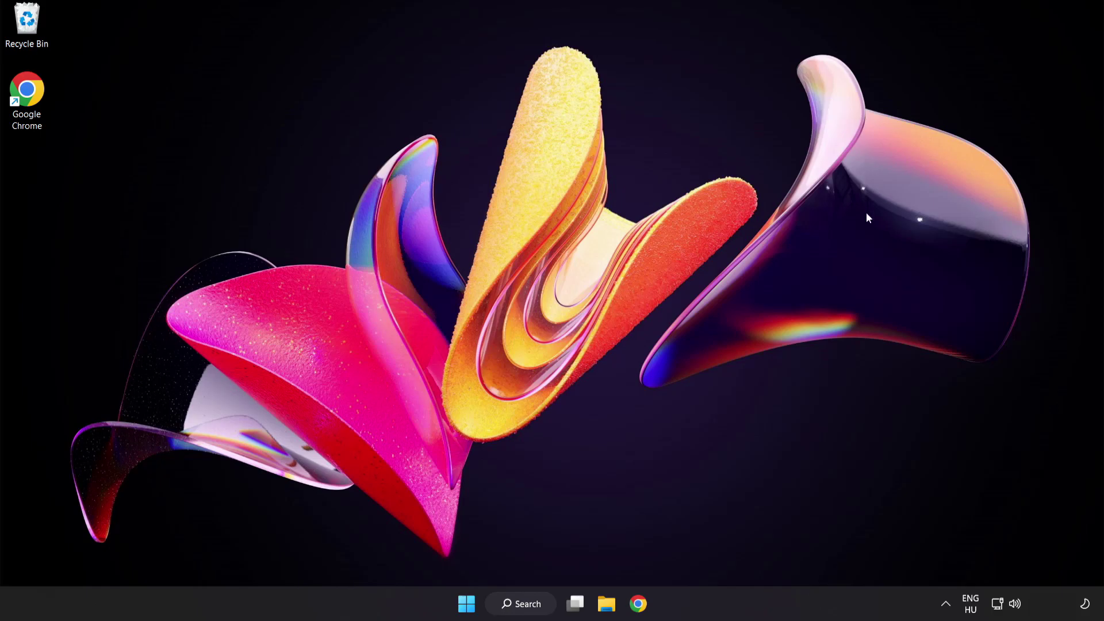
Open the Windows power options for restarting the computer
left_click(466, 603)
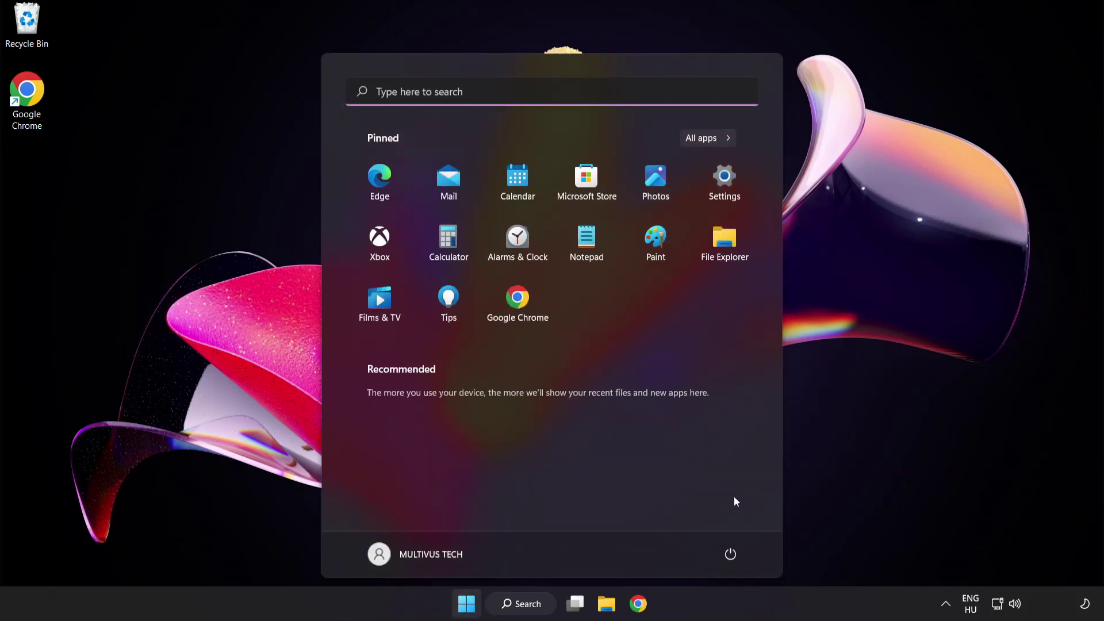
left_click(731, 554)
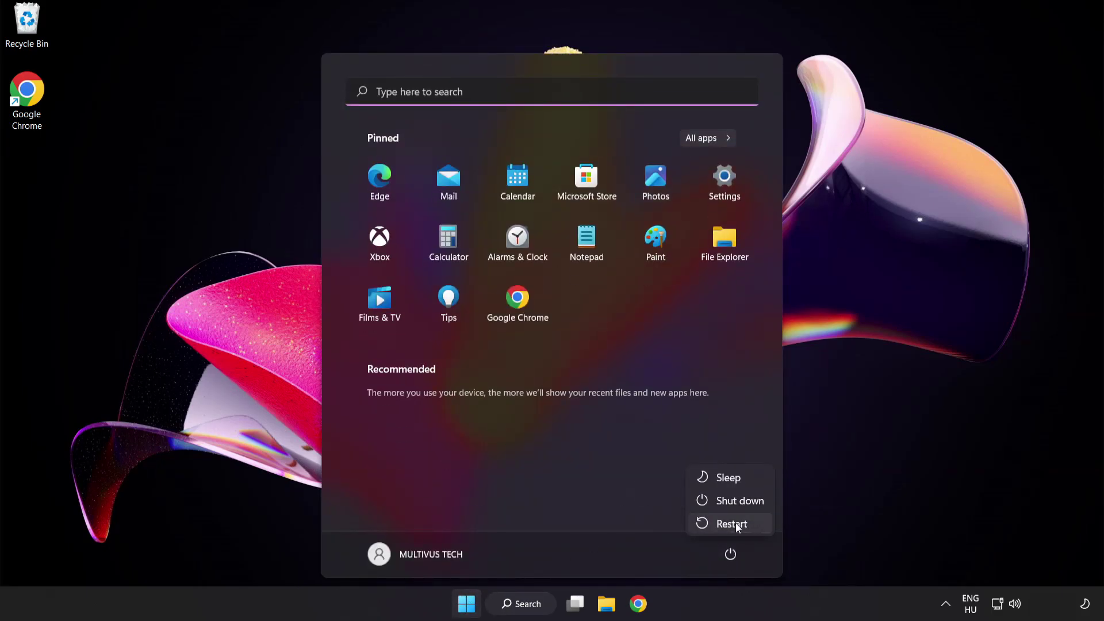